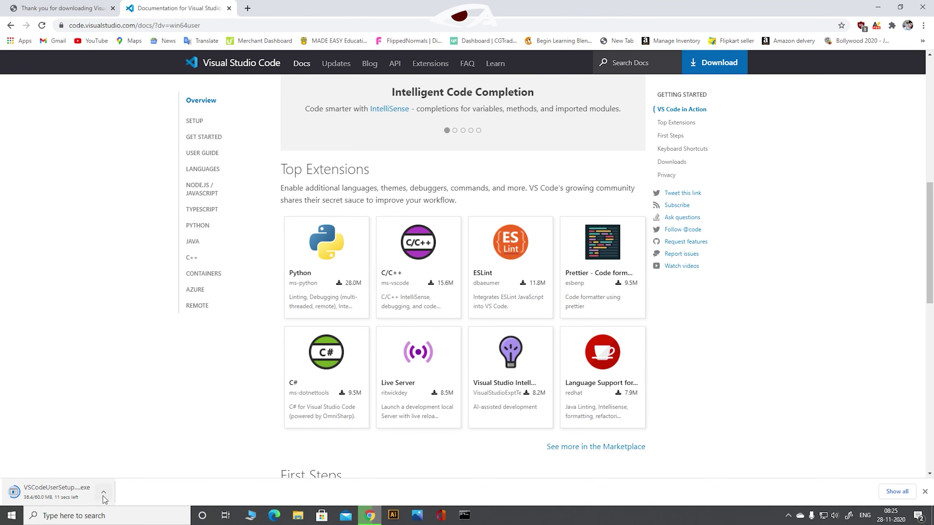
Cancel the VS Code installer download and open MyProject2 in VS Code from the Developer Command Prompt
click(103, 491)
click(116, 446)
scroll(75, 440, up, 1)
key(super)
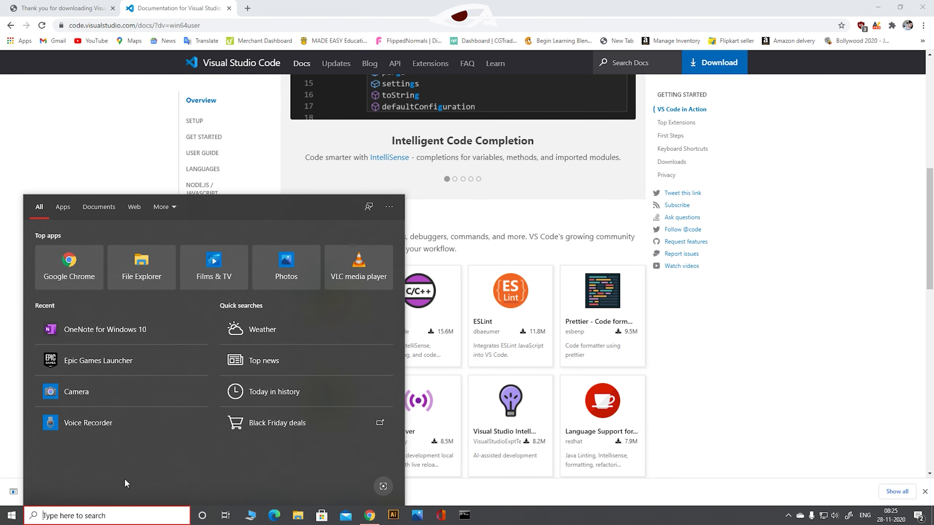
text(vs)
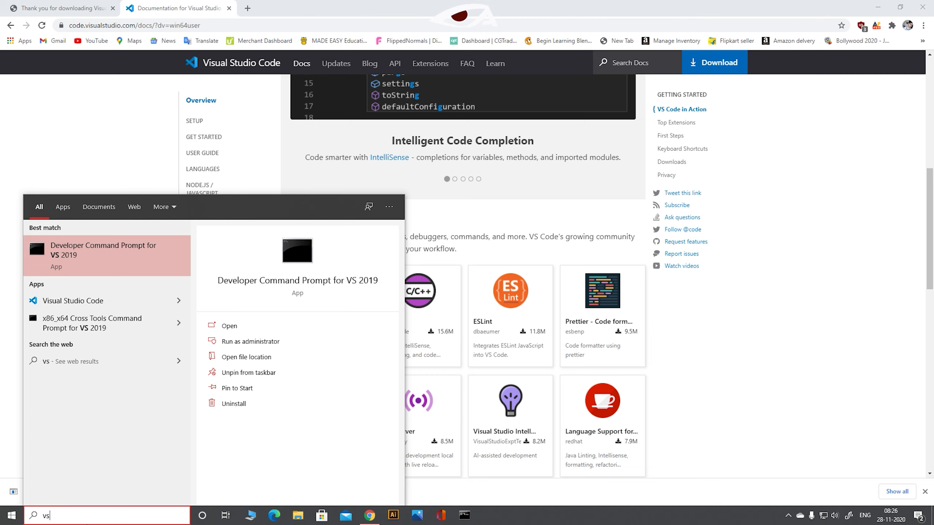
click(95, 252)
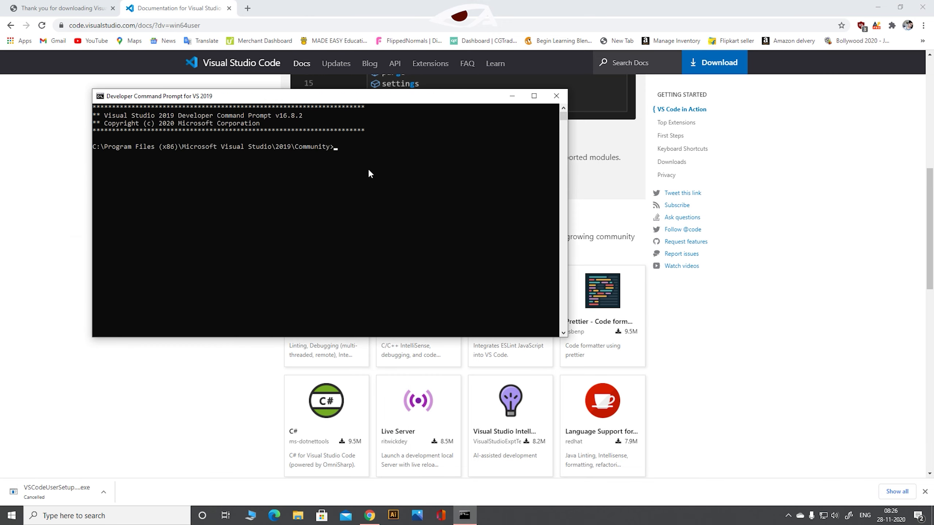
text(code .)
key(Return)
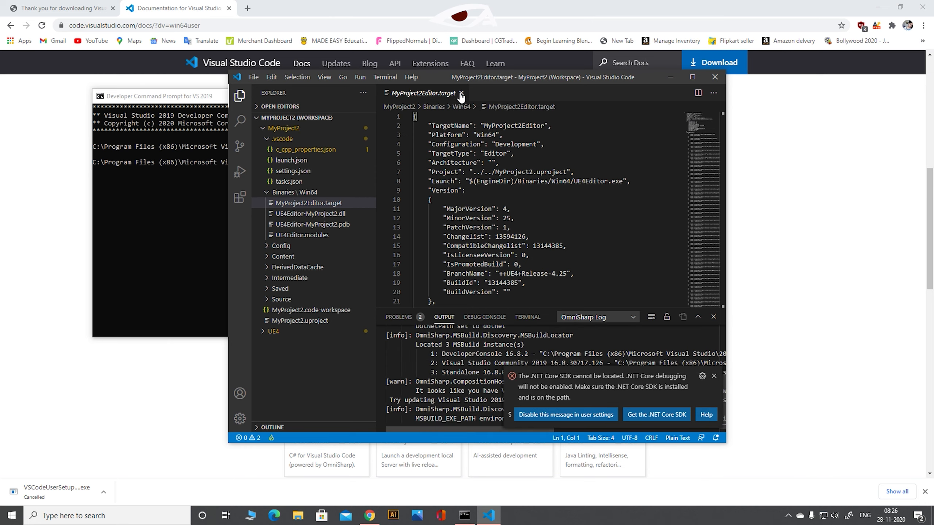
Check the C/C++ extension details in Extensions and return to the file explorer
click(240, 120)
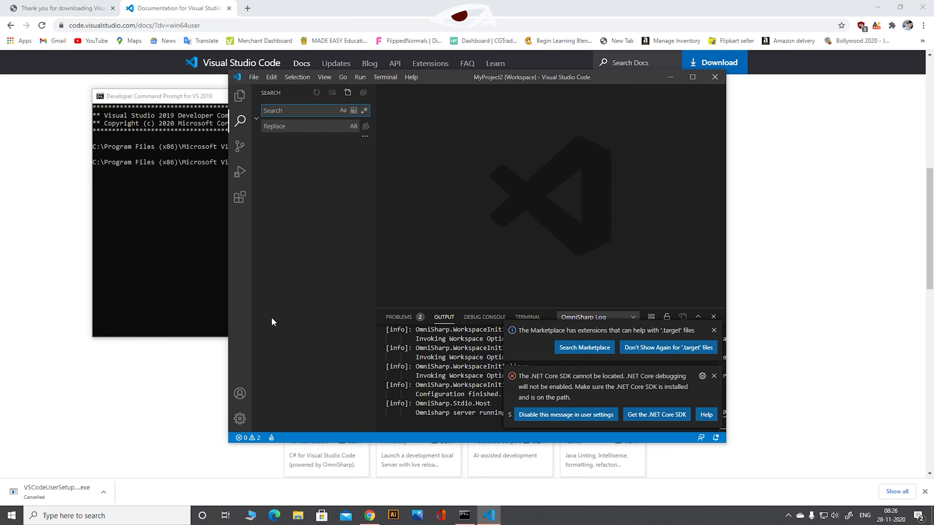
click(240, 419)
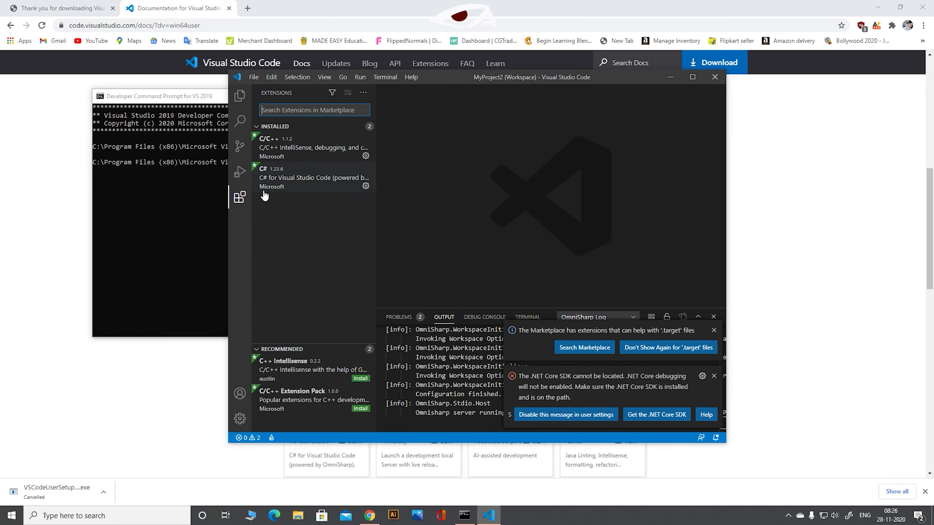
text(c++)
click(307, 136)
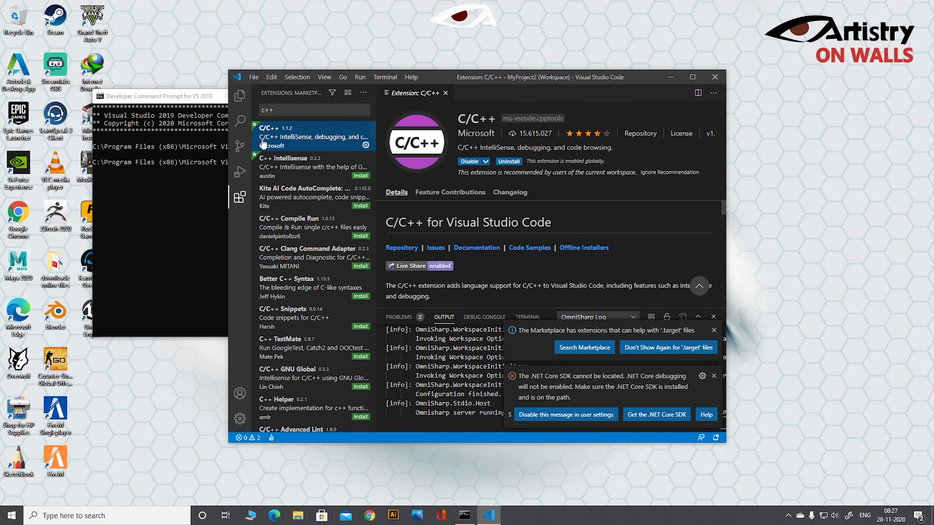
click(239, 95)
Create a new terminal started in the MyProject2 folder
click(384, 77)
click(409, 93)
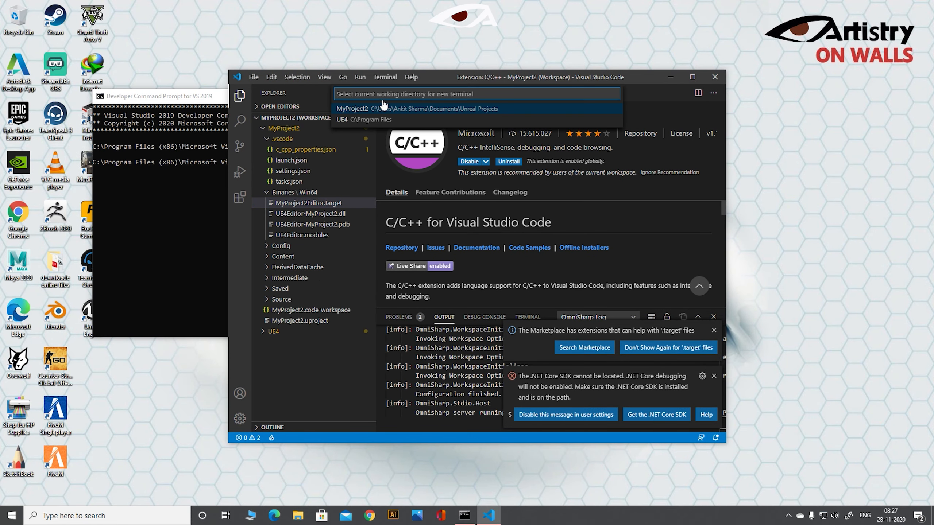
click(375, 109)
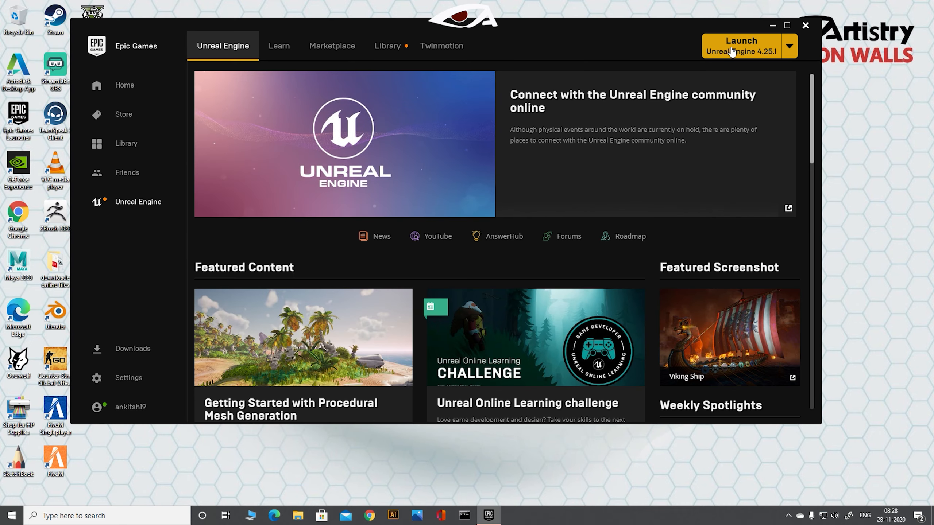
Launch Unreal Engine 4.25.1 and start a new Games project from the First Person template
click(745, 45)
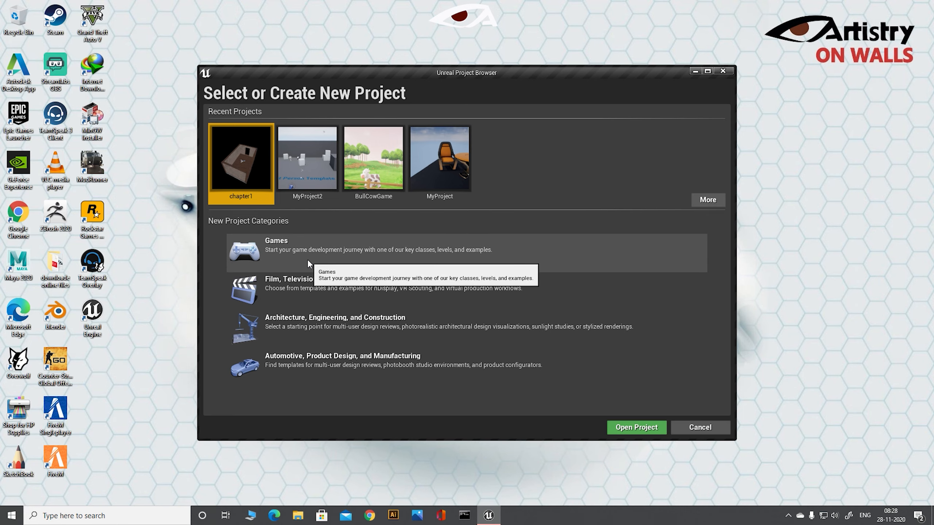
click(308, 259)
click(568, 428)
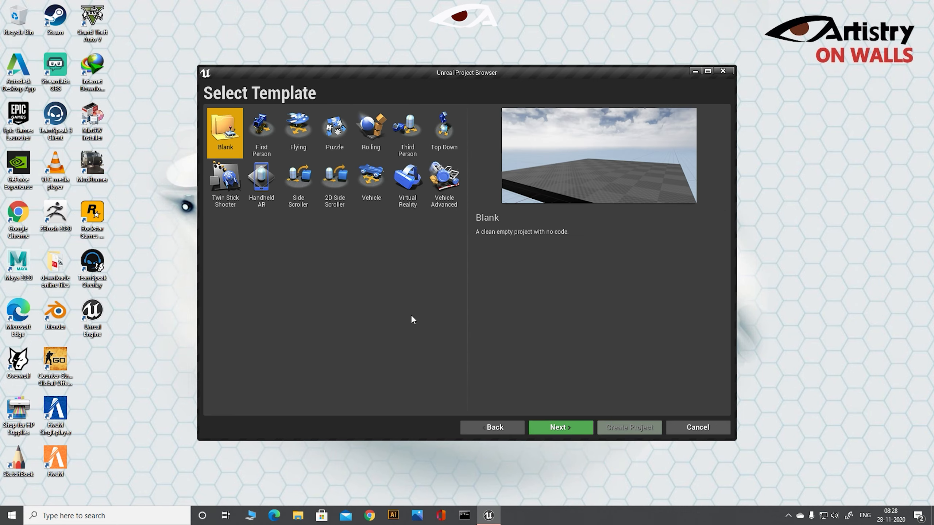
click(261, 128)
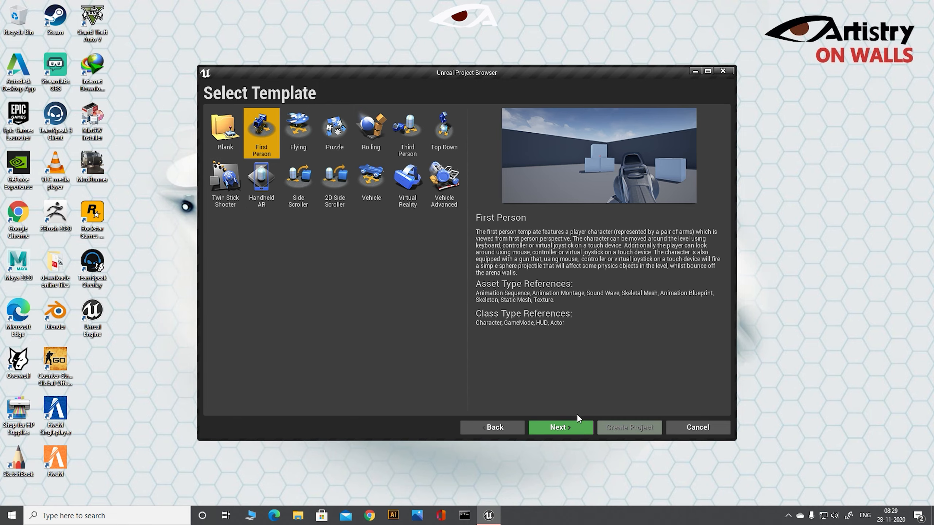
click(560, 428)
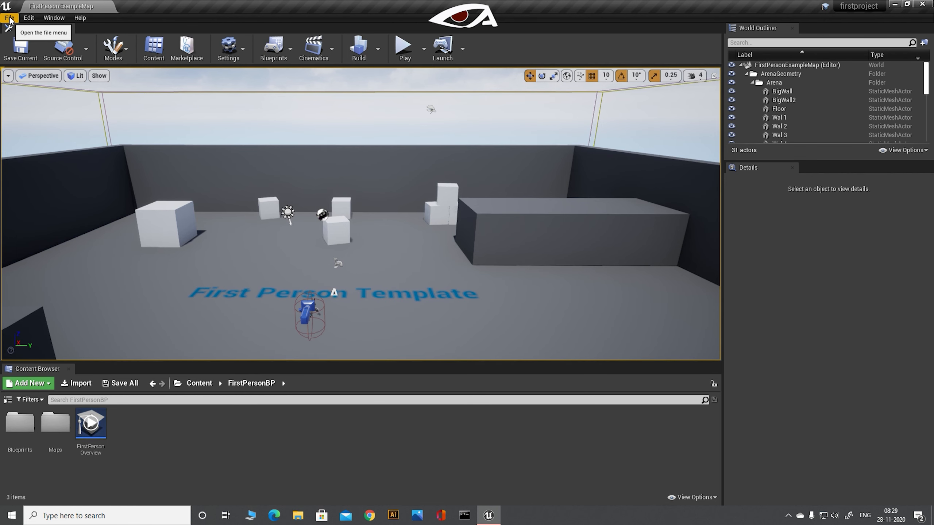
click(10, 18)
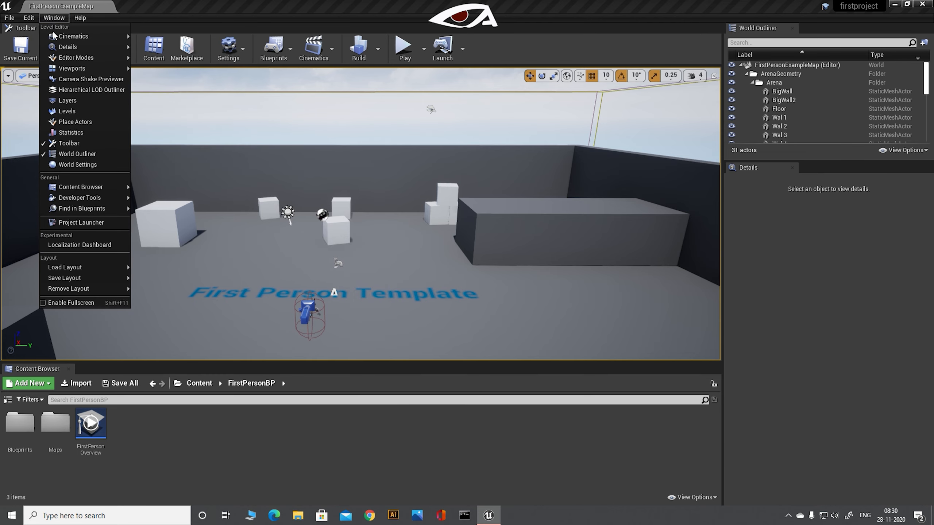
mouse_move(54, 18)
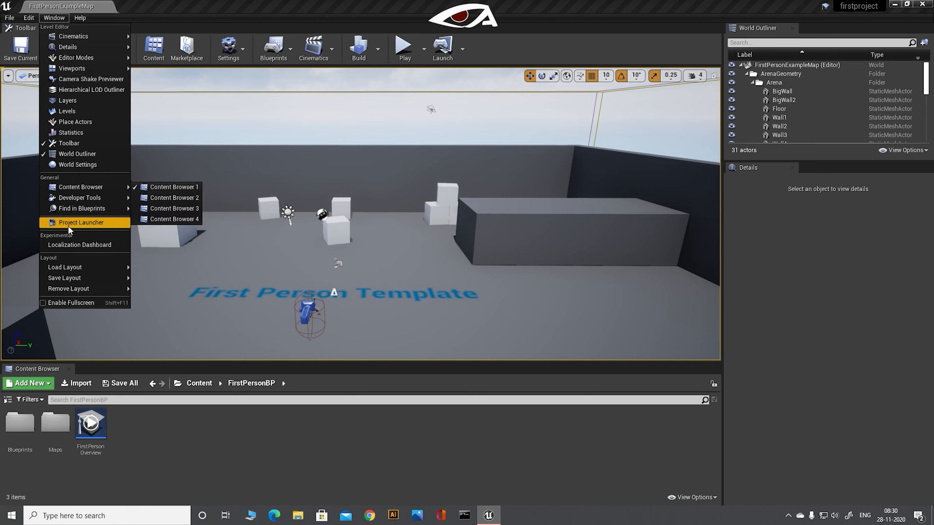
click(188, 3)
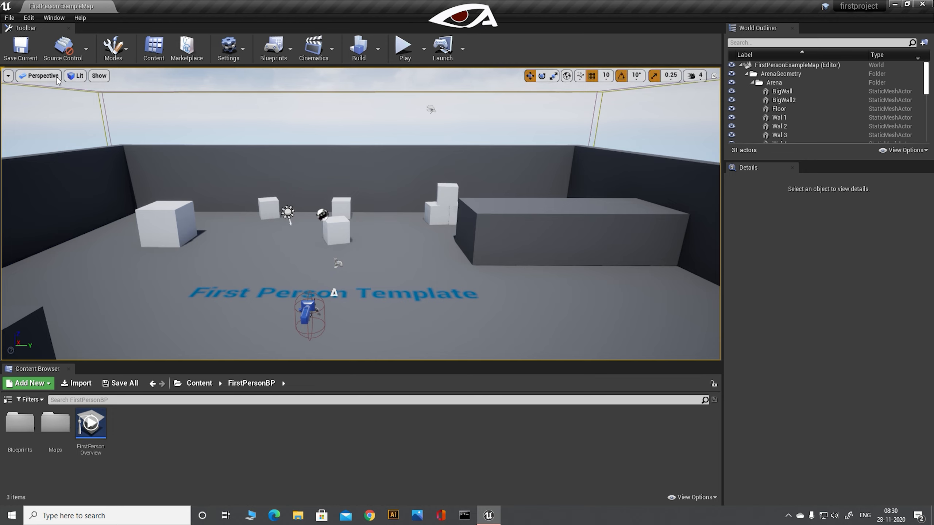
click(64, 49)
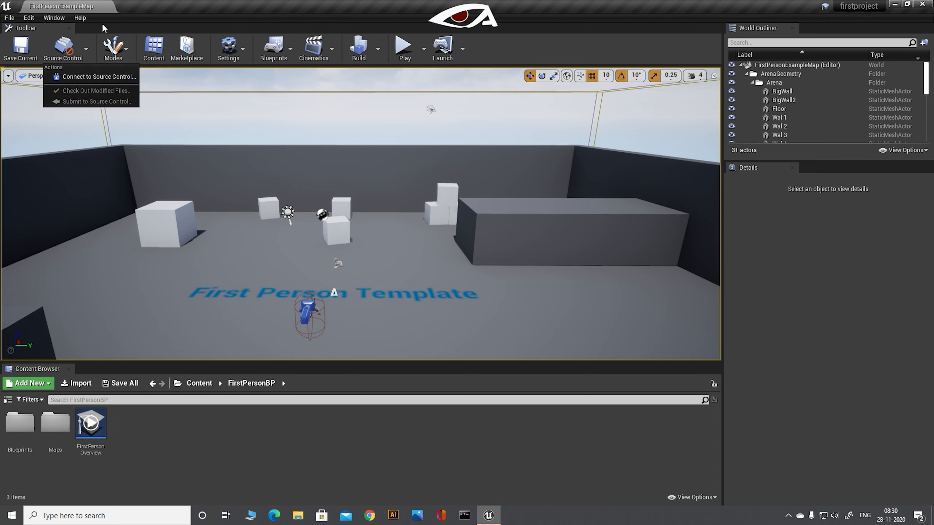
click(126, 51)
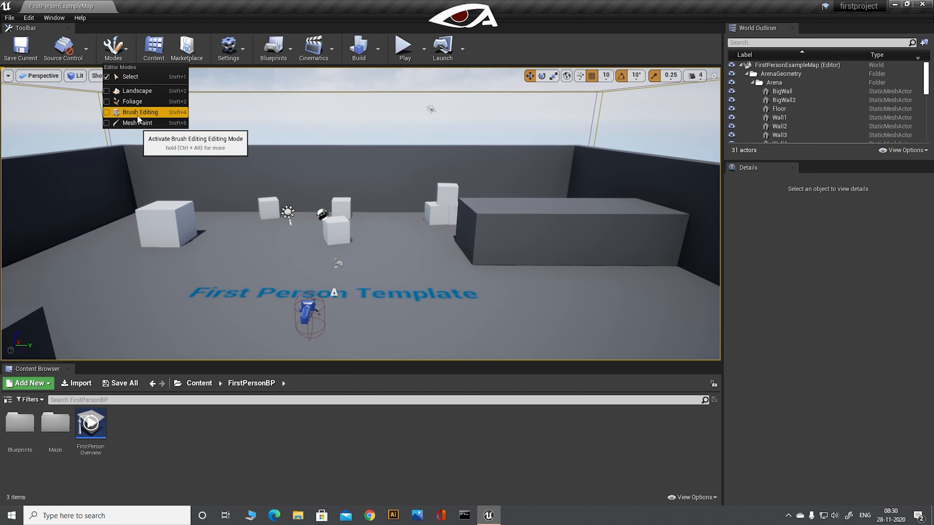
click(117, 52)
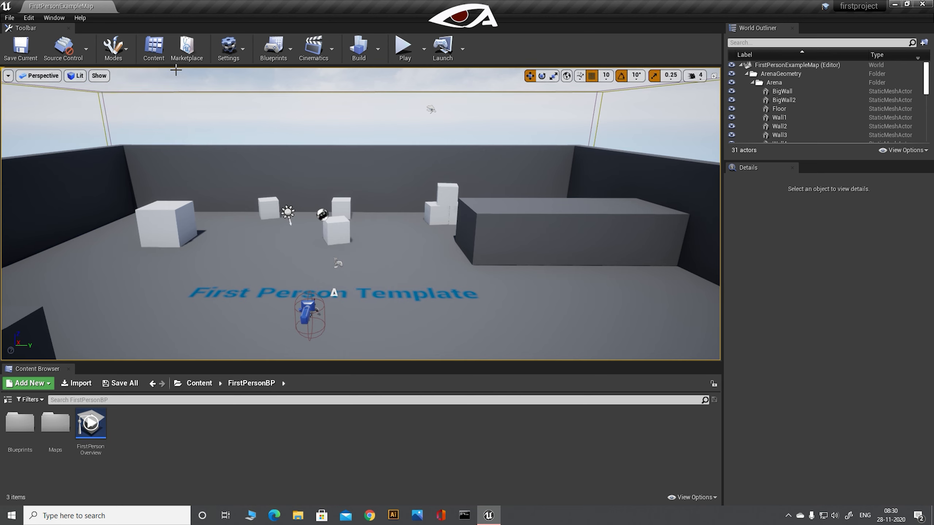
click(232, 50)
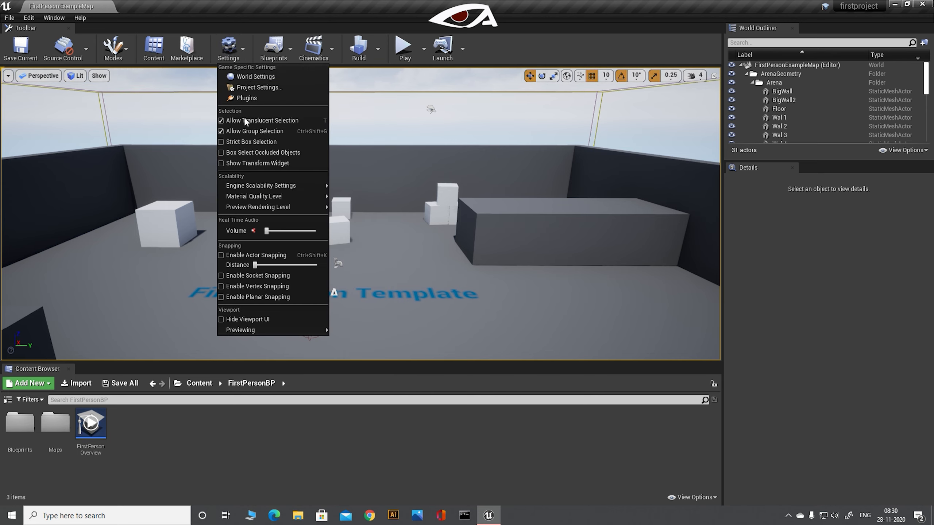
click(231, 49)
Nudge EditorCube8 slightly left and up with its gizmo
click(172, 223)
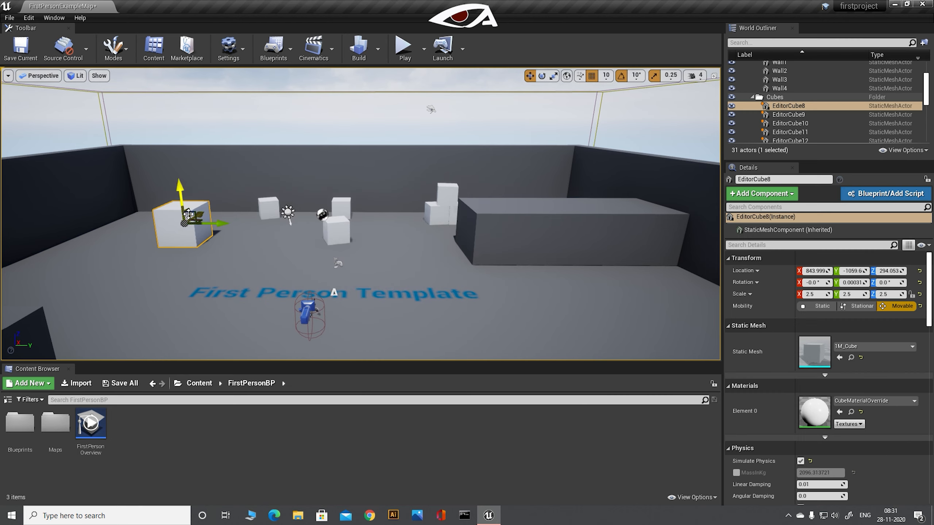
mouse_move(191, 222)
mouse_down()
mouse_move(184, 207)
mouse_move(183, 228)
mouse_move(195, 219)
mouse_up()
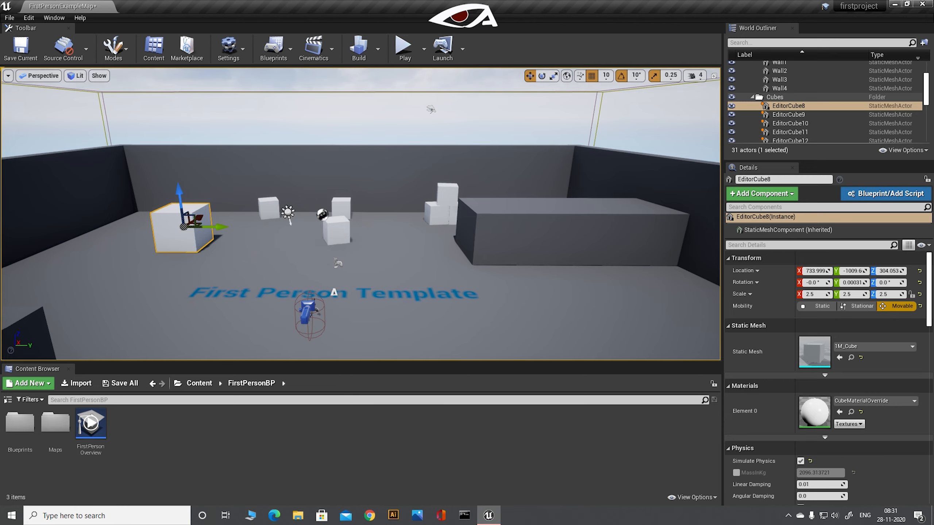
right_drag(365, 219, 380, 226)
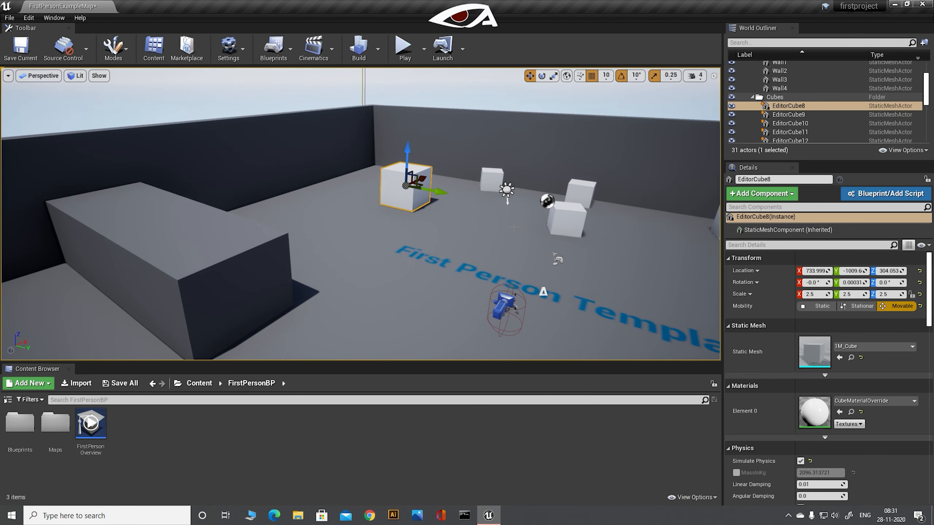
Slide EditorCube11 along its Y axis to -476.78
click(563, 220)
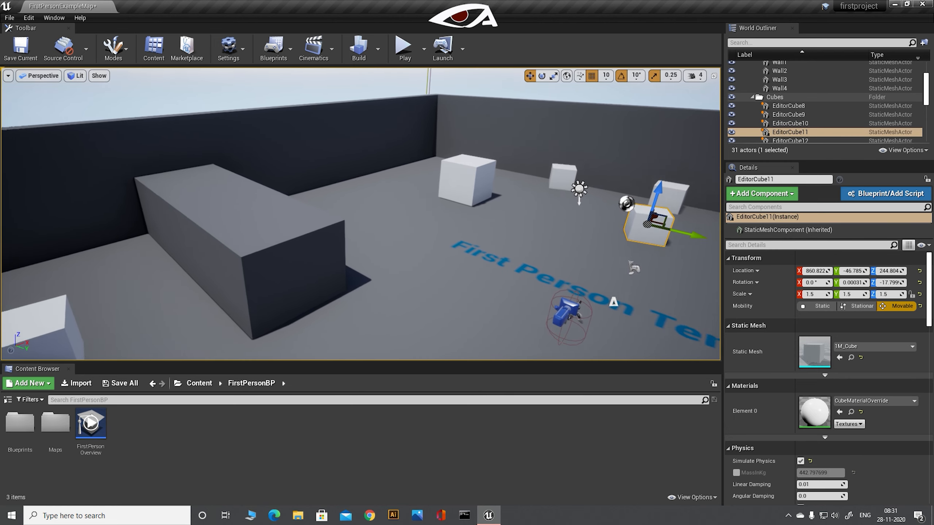
right_drag(558, 219, 515, 188)
drag(536, 201, 464, 188)
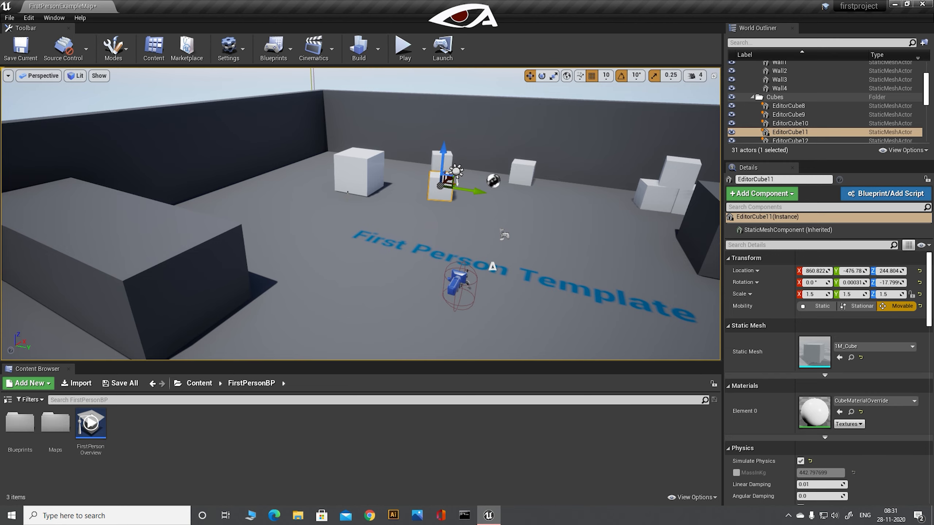
Fly and orbit the view around the arena to inspect the moved cube
right_drag(504, 233, 292, 204)
right_drag(365, 219, 256, 218)
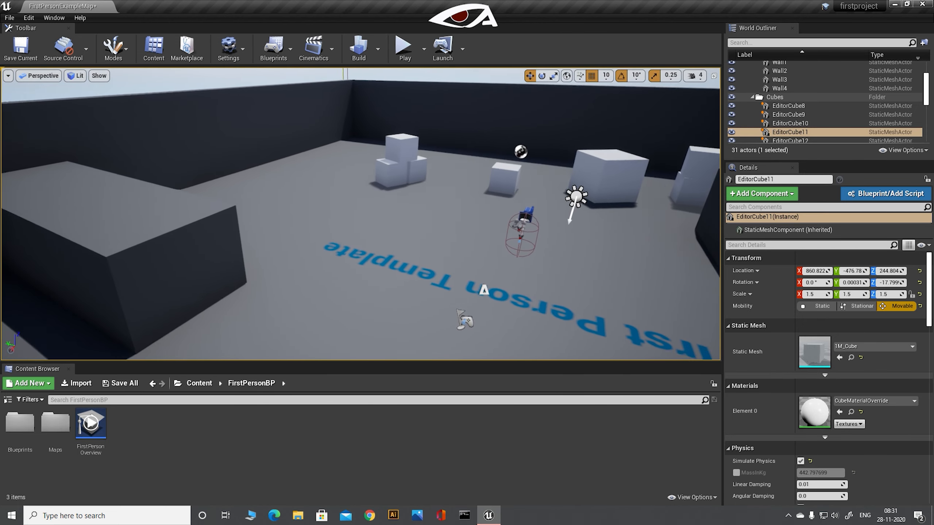
right_drag(365, 219, 292, 219)
right_drag(365, 219, 307, 233)
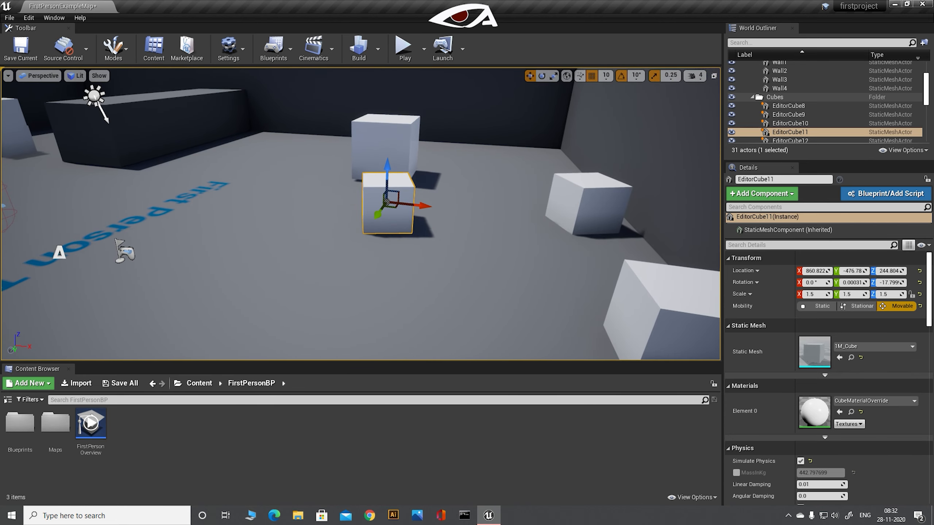
Duplicate EditorCube8 by Alt-dragging the copy along X
click(385, 143)
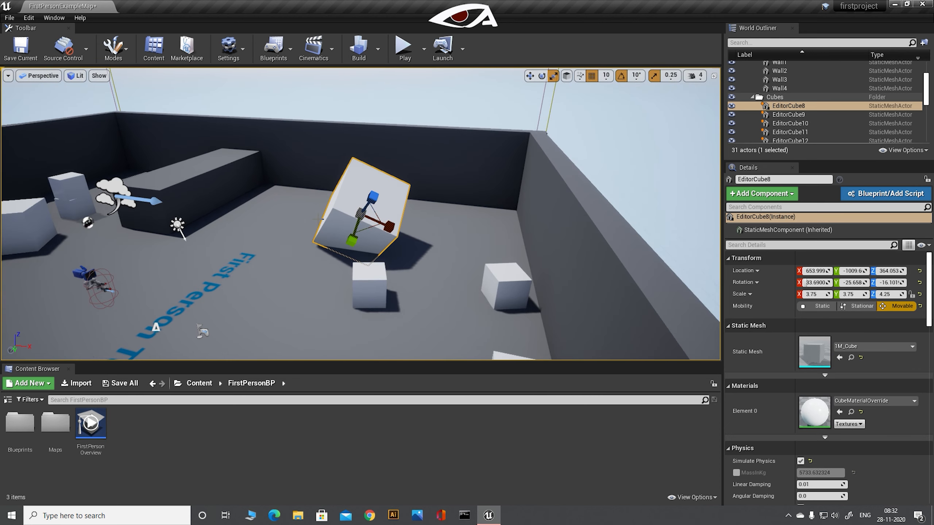
scroll(179, 230, down, 2)
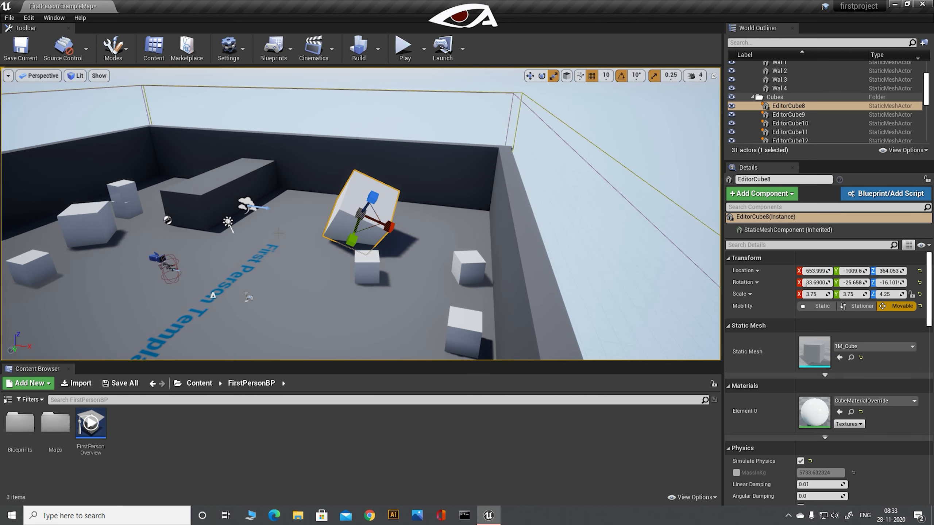
key(w)
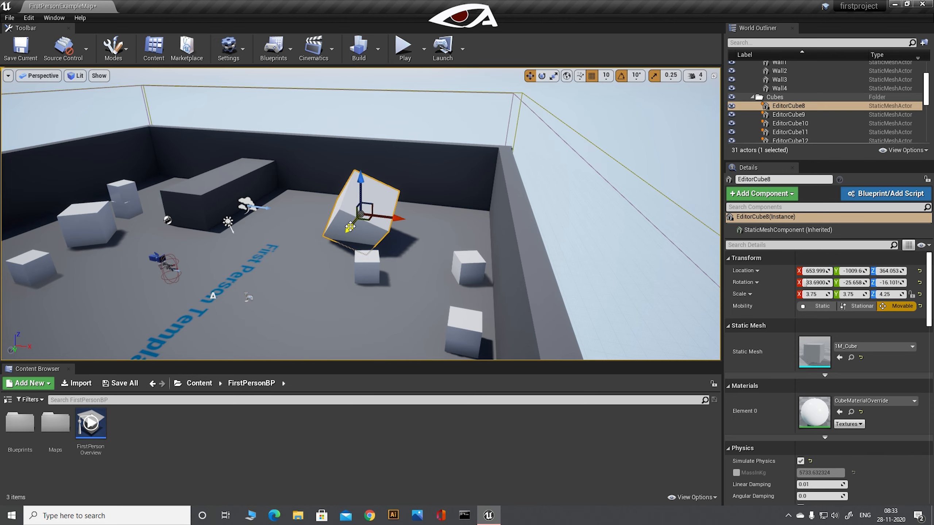
alt+drag(389, 218, 348, 231)
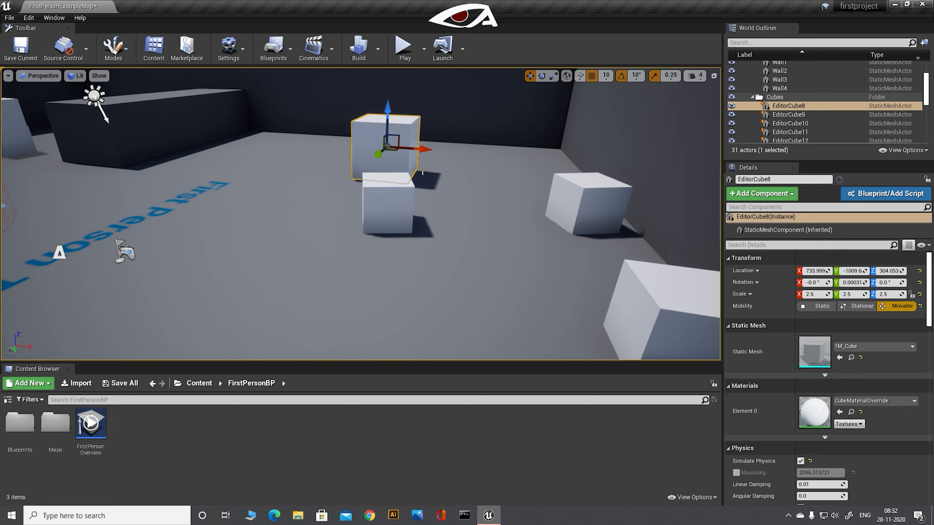
Tilt the cube about two axes and slide it along X against the small cube
key(e)
mouse_move(444, 150)
mouse_down()
mouse_move(435, 188)
mouse_move(435, 178)
mouse_up()
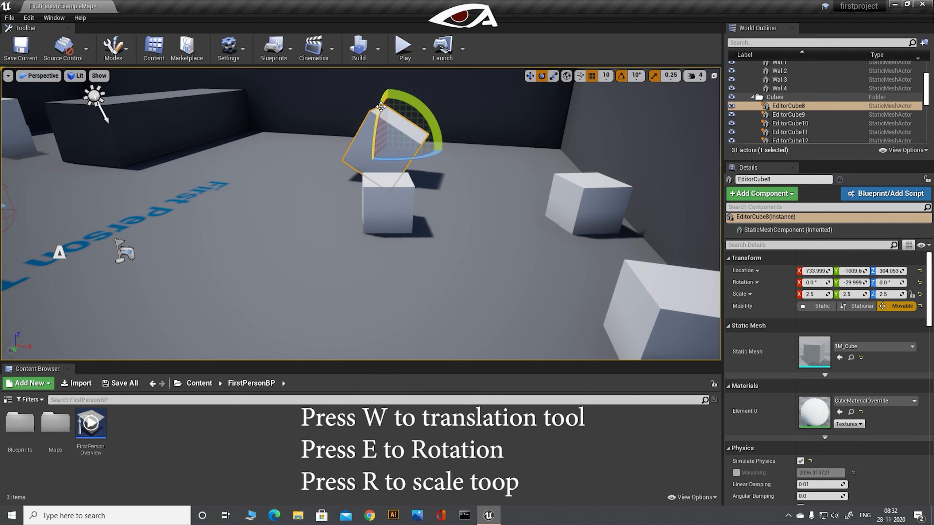
drag(382, 106, 409, 126)
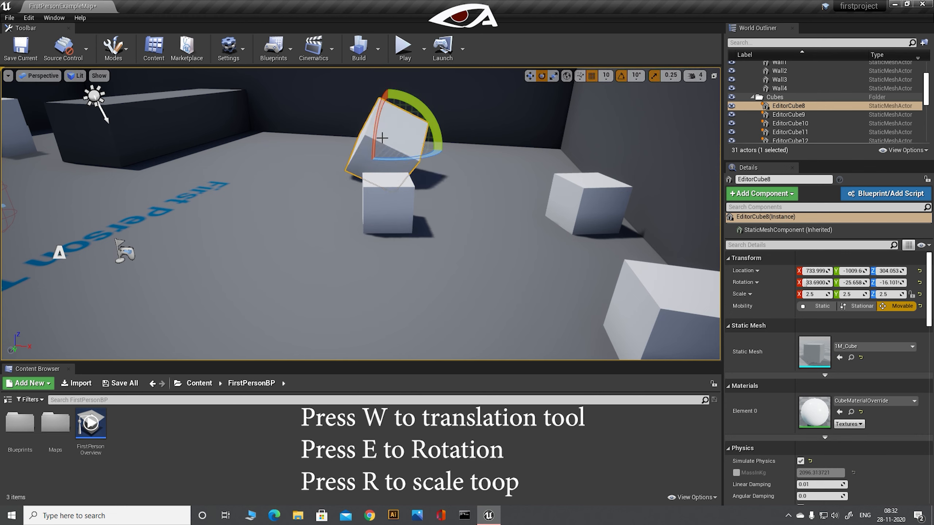
key(w)
drag(409, 148, 394, 138)
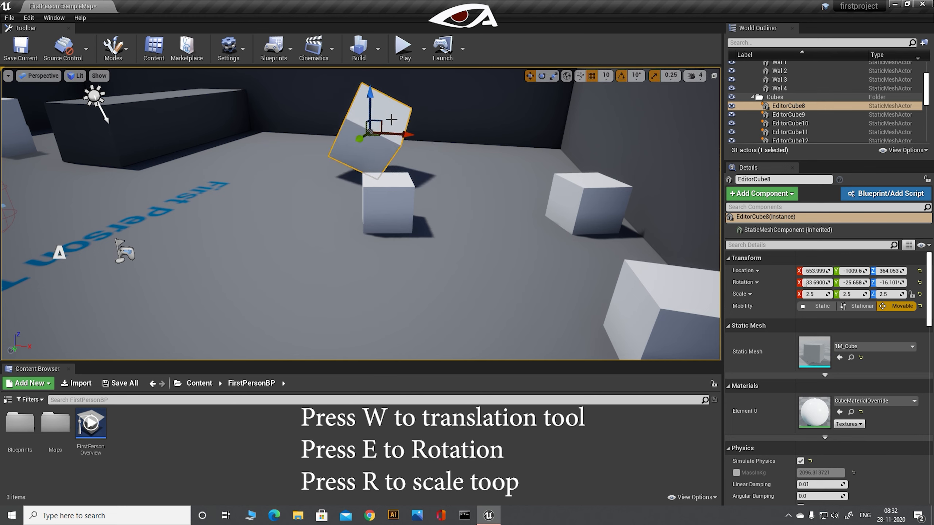
Scale the cube up to 3.75, 3.75, 4.25
key(r)
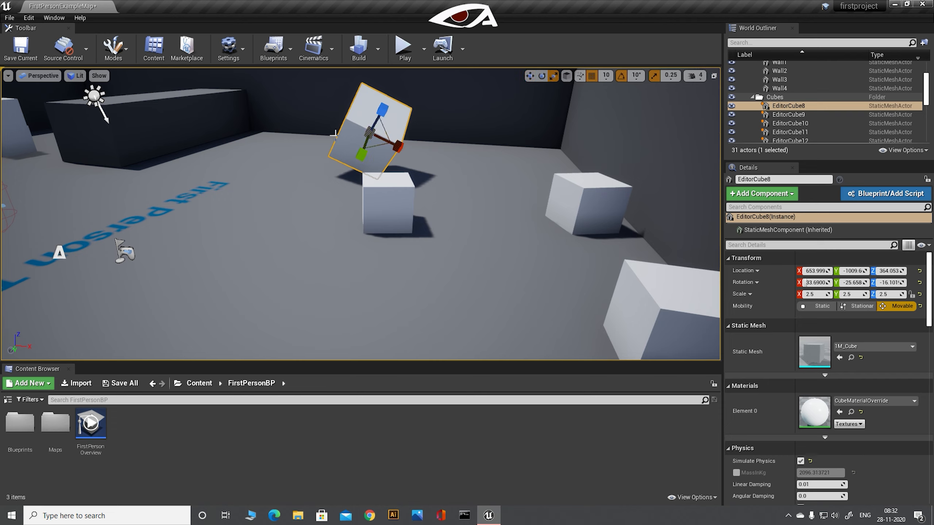
drag(379, 89, 382, 109)
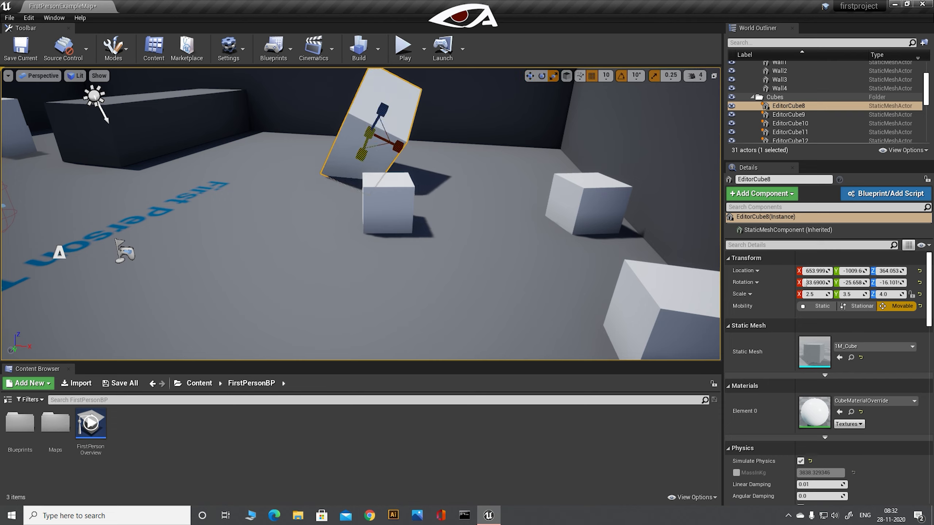
drag(362, 153, 361, 156)
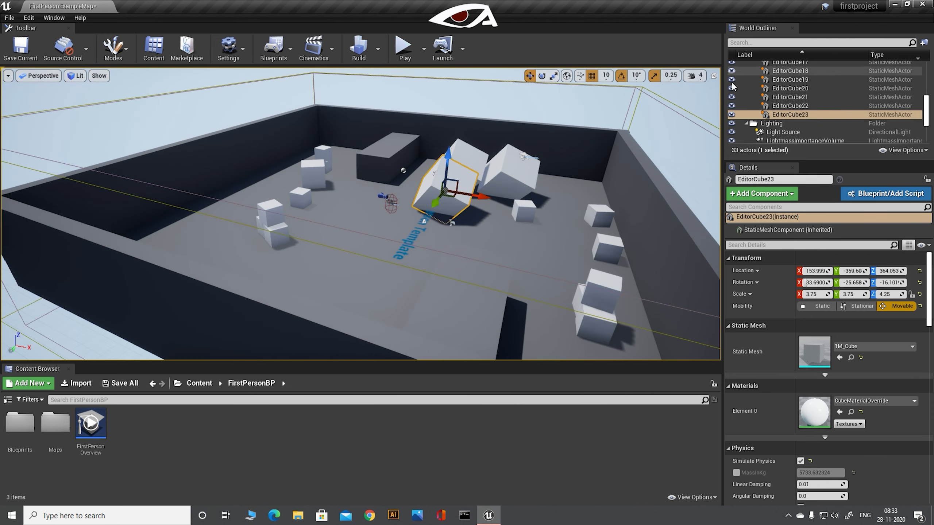
scroll(857, 111, up, 1)
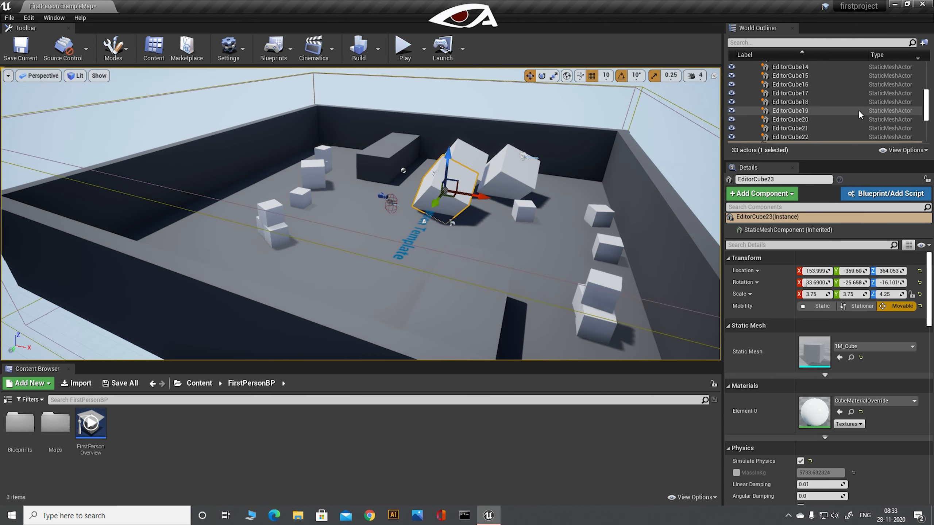
scroll(858, 110, up, 5)
Step through the BigWall and Wall actors in the World Outliner
click(792, 74)
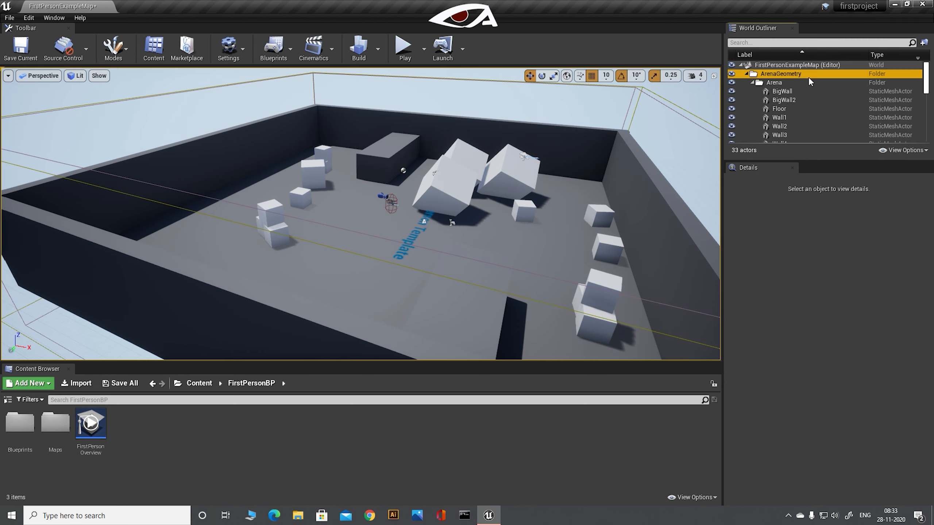
click(798, 91)
click(789, 116)
click(792, 135)
scroll(800, 113, down, 1)
scroll(799, 113, down, 1)
Step through the EditorCube actors and briefly check the asset filter options
click(788, 84)
click(788, 93)
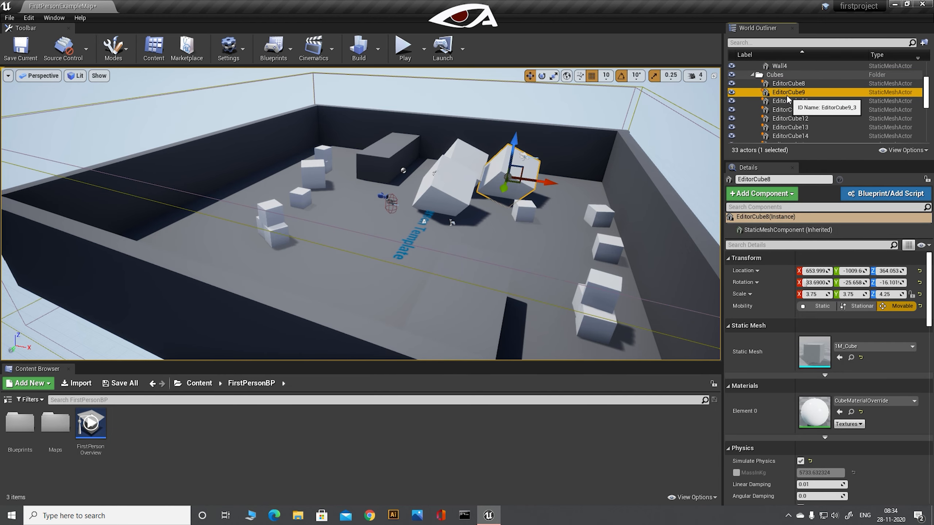
click(789, 110)
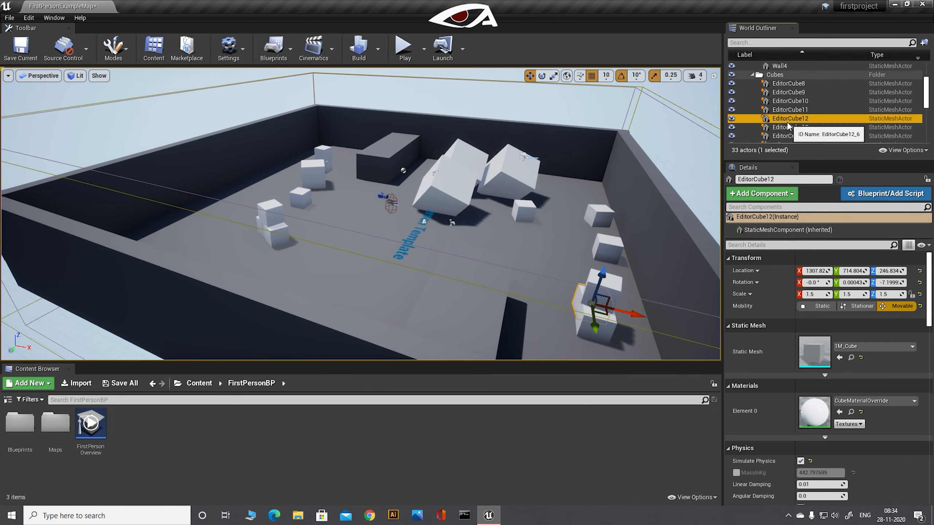
click(788, 127)
scroll(791, 120, down, 1)
click(790, 105)
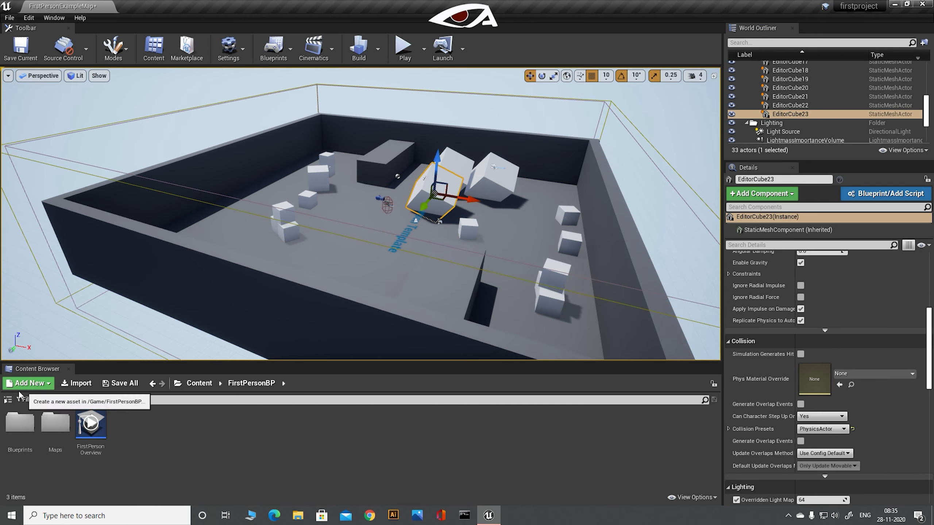
click(29, 400)
Browse StarterContent in the Sources tree and return to the top-level Content folder
click(8, 400)
click(37, 419)
click(35, 435)
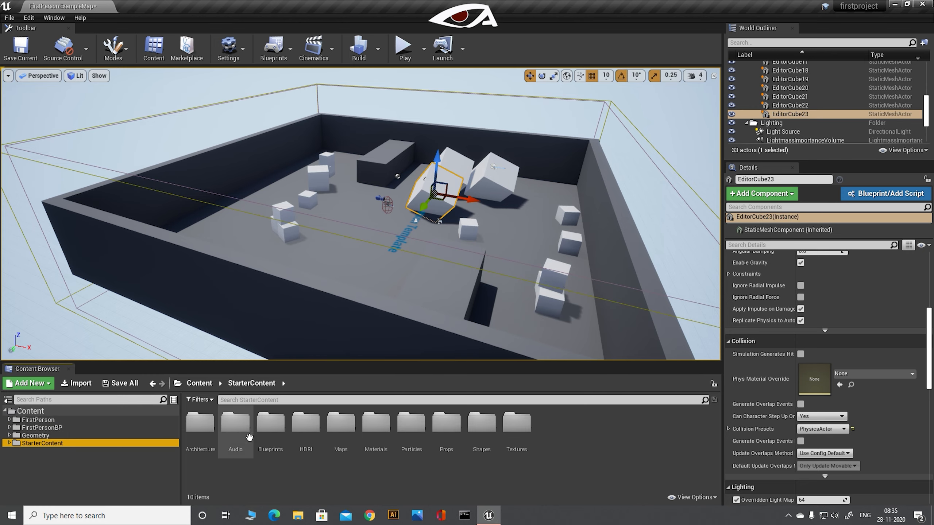
click(30, 411)
Open and cancel the asset Import chooser, then select the FirstPerson folder
click(75, 382)
key(Escape)
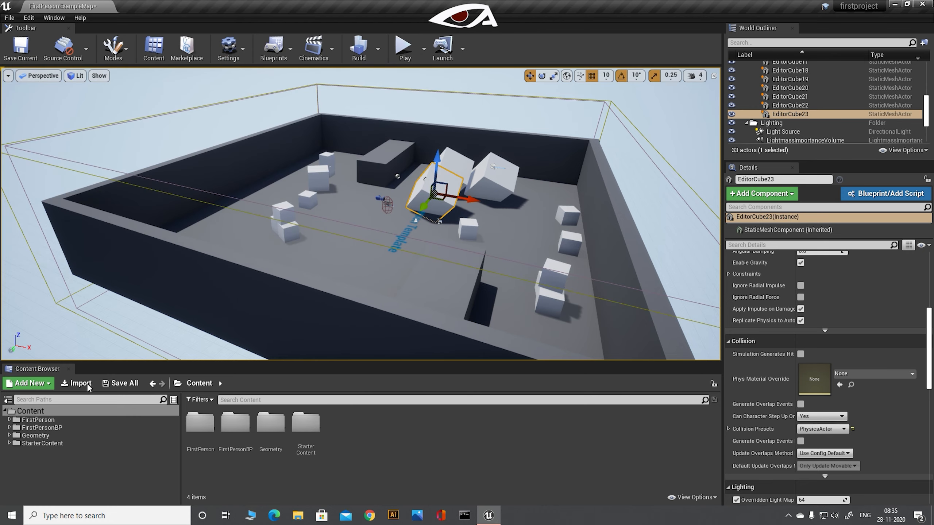
click(26, 419)
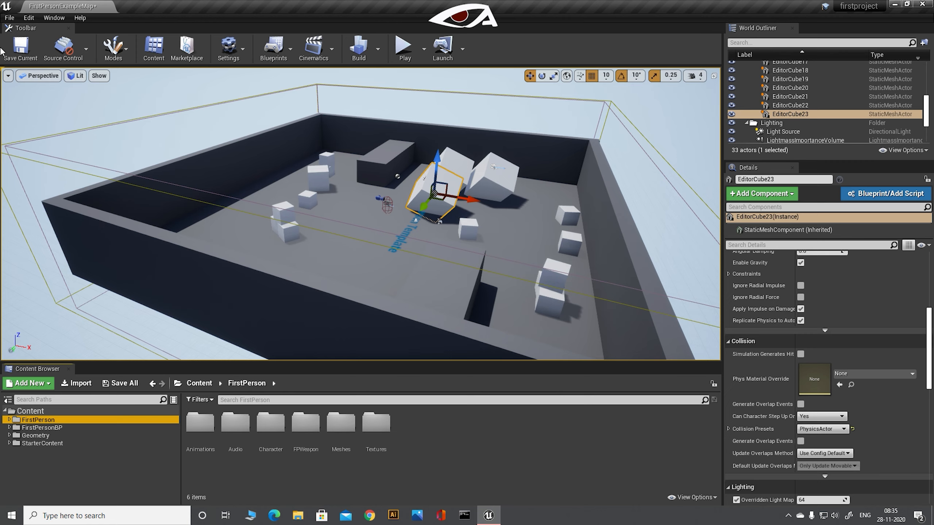
Create a new Empty Level, saving the example map when prompted
click(10, 18)
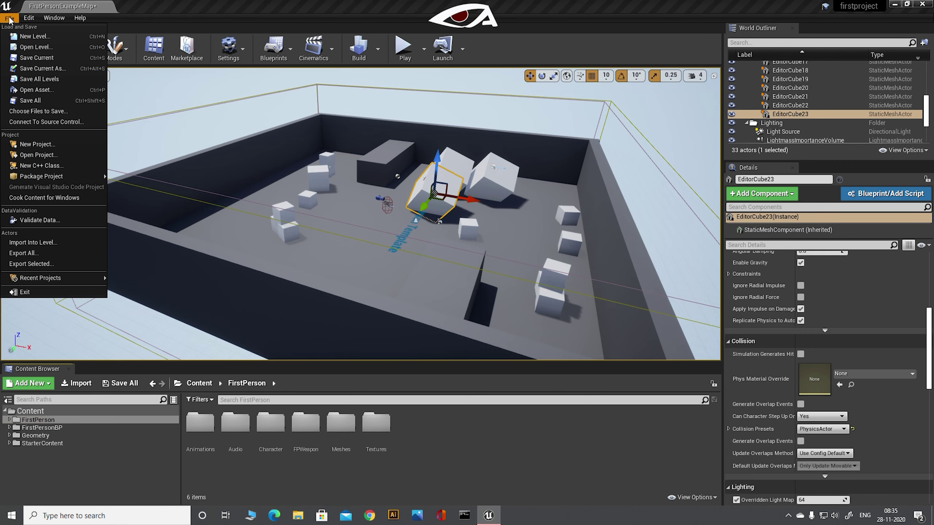
click(53, 38)
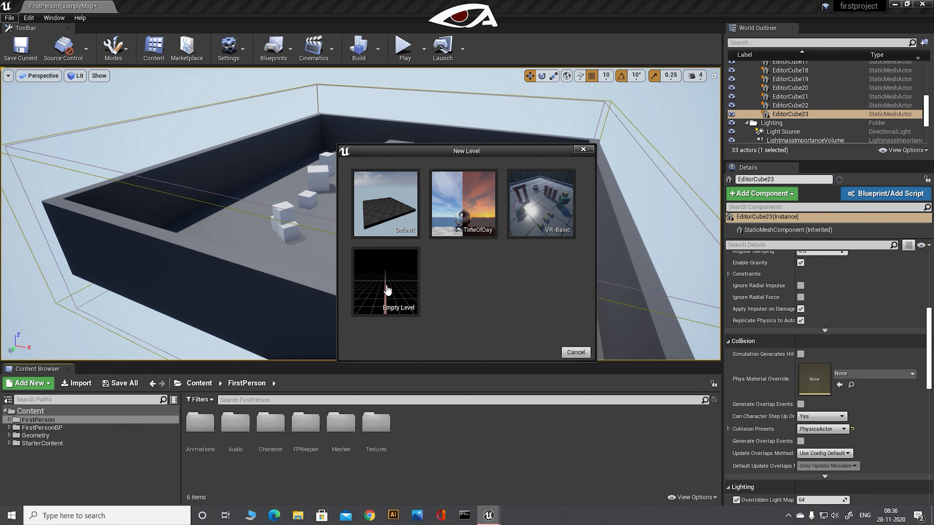
click(388, 290)
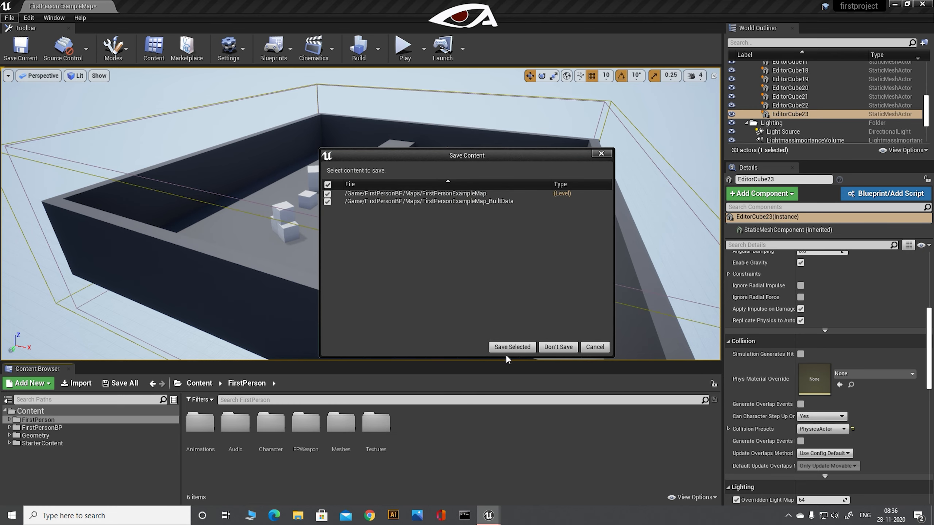
click(512, 347)
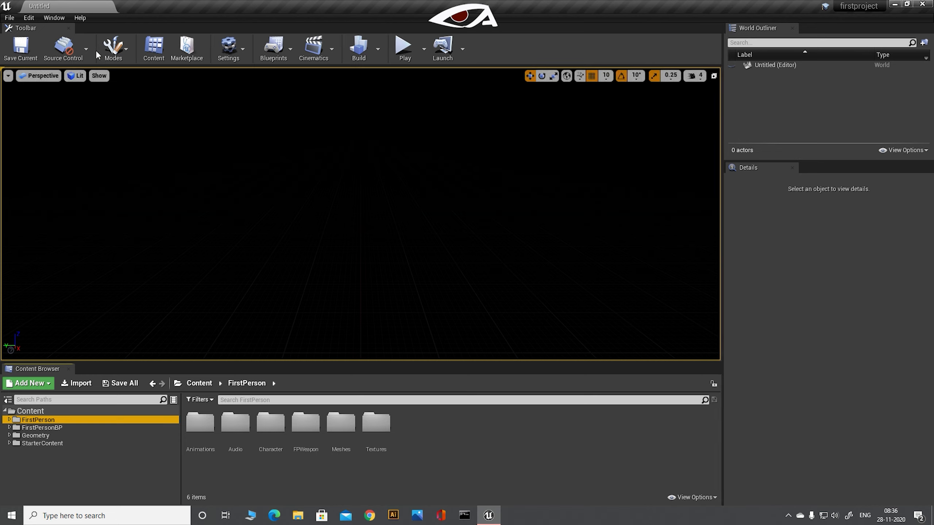
Peek at the editing modes list and viewport options without changing anything
click(117, 51)
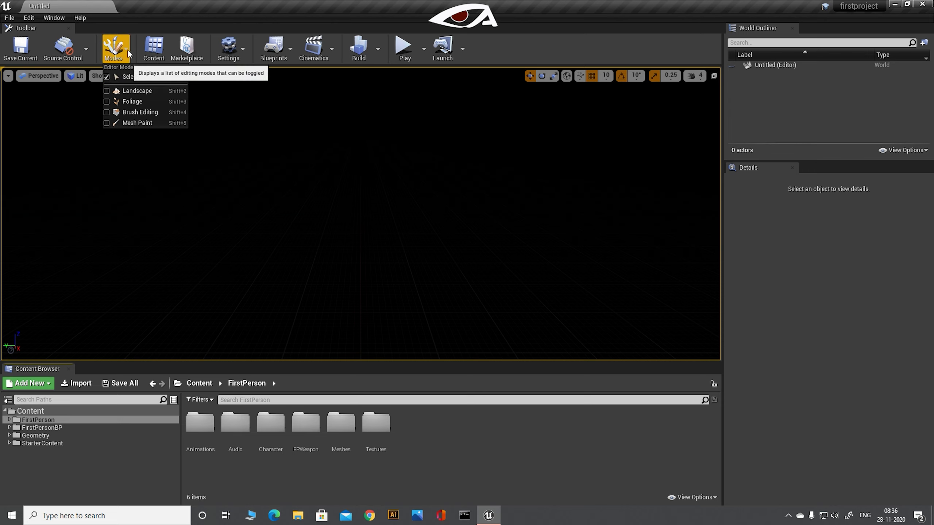
click(125, 51)
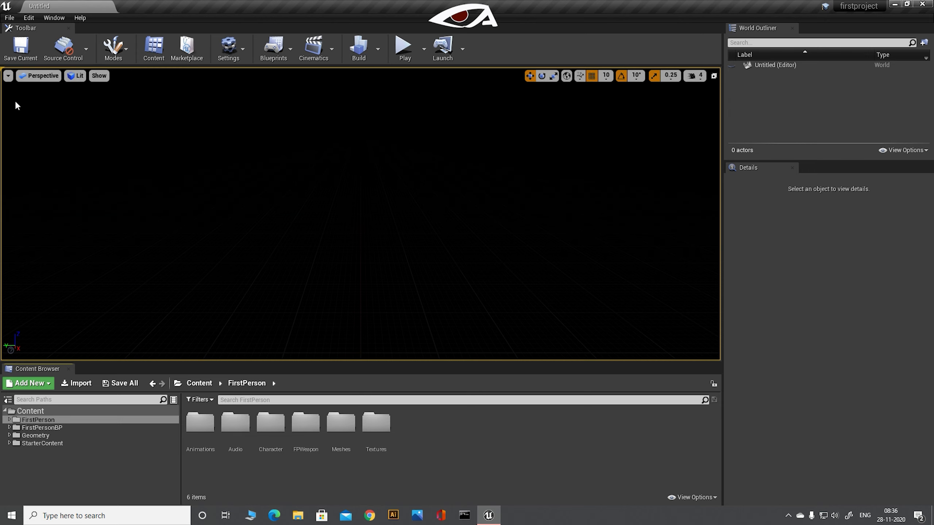
click(9, 76)
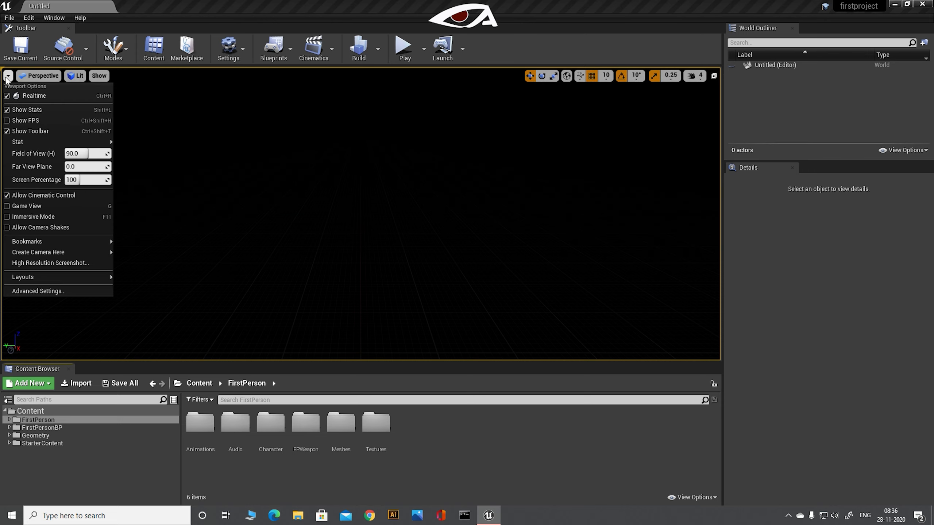
click(8, 76)
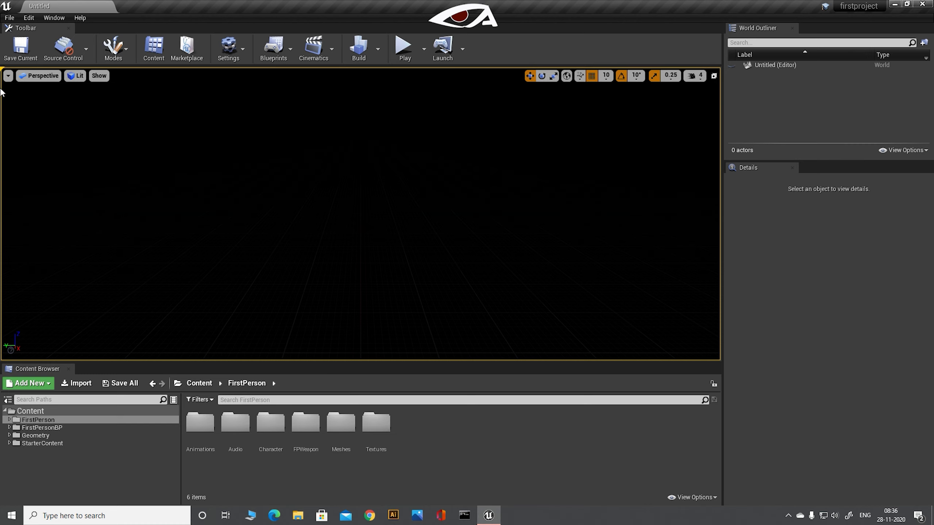
In Editor Preferences search 'mode' and tick Enable Legacy Editor Mode UI
click(29, 18)
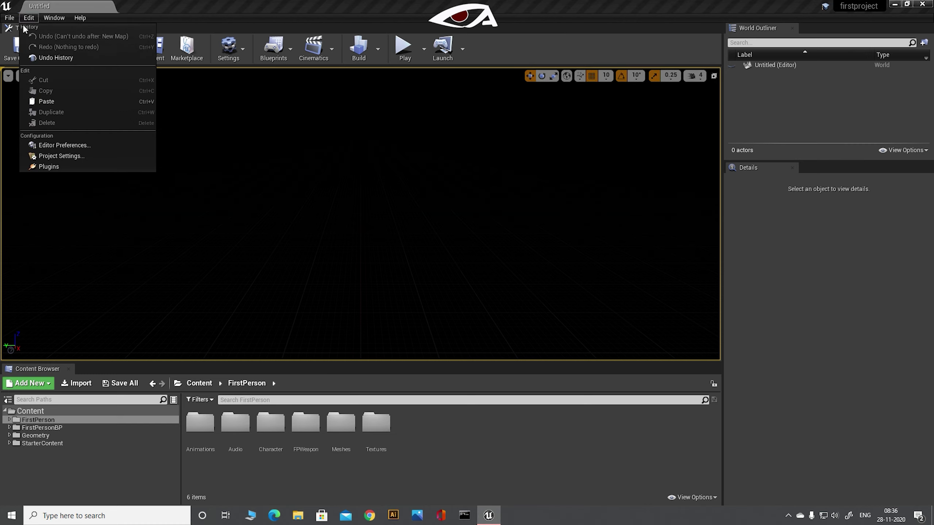
click(55, 147)
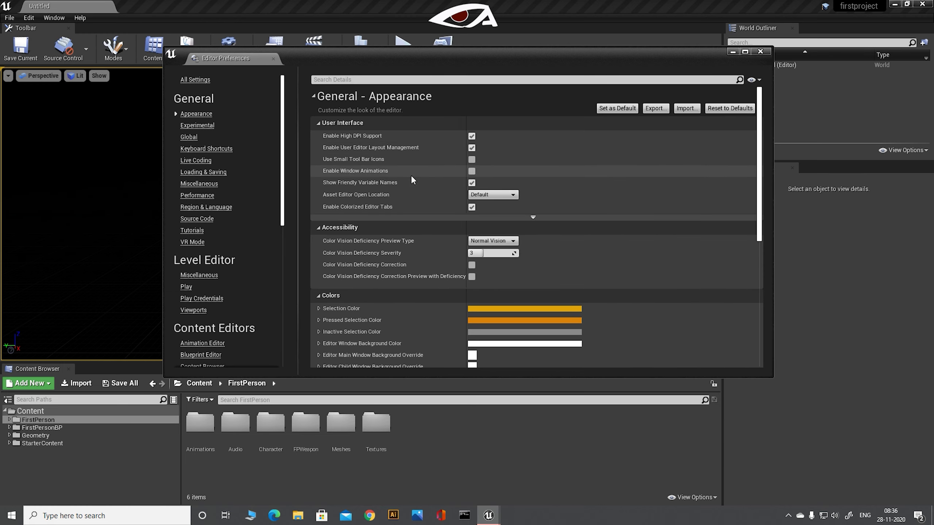
click(397, 79)
text(mo)
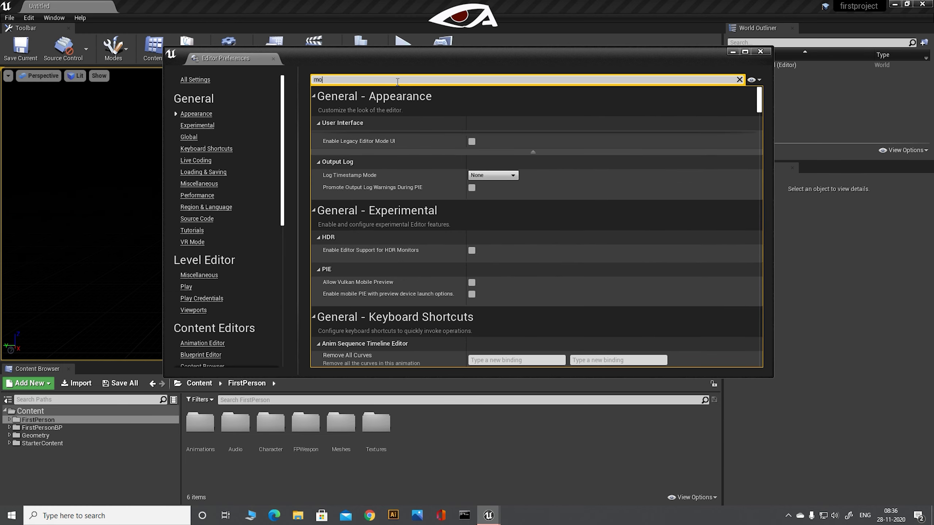
text(de)
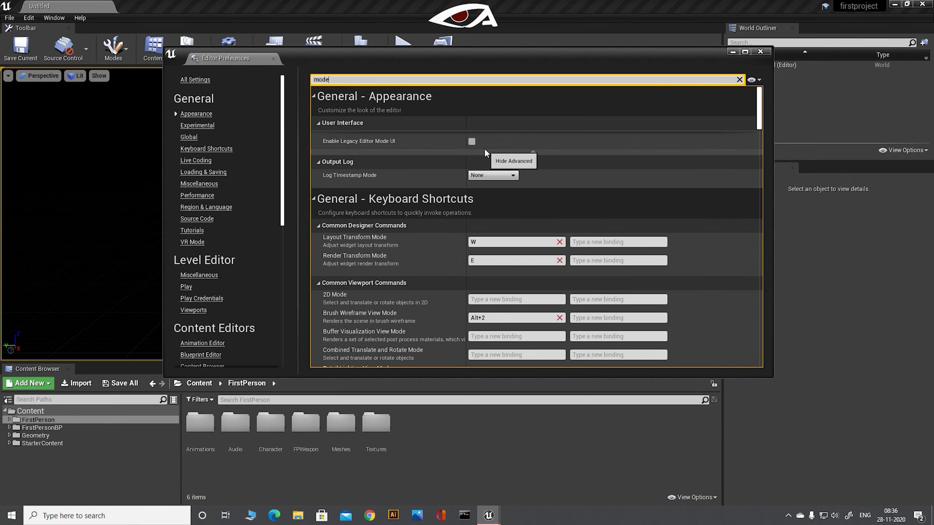
click(472, 141)
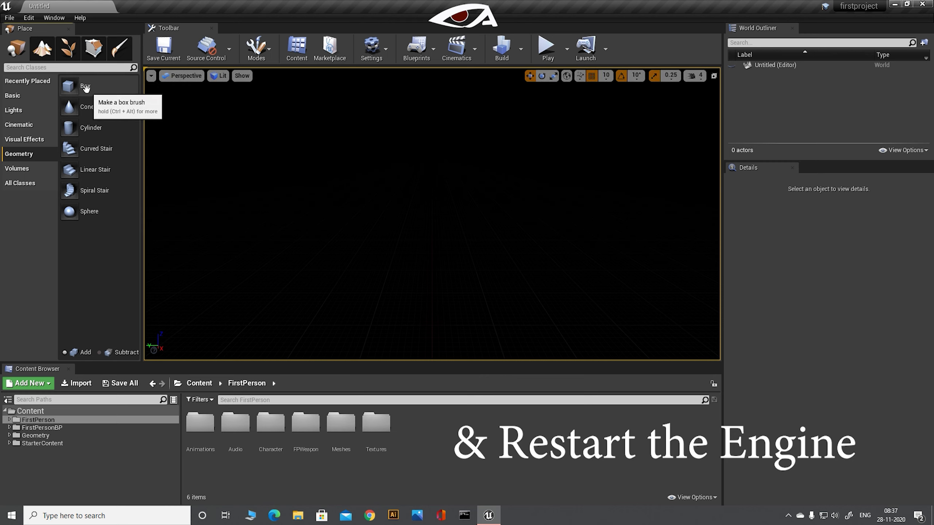
Place a Box brush floor and size it 480 by 620 by 30
mouse_move(86, 86)
mouse_down()
mouse_move(234, 152)
mouse_move(410, 210)
mouse_up()
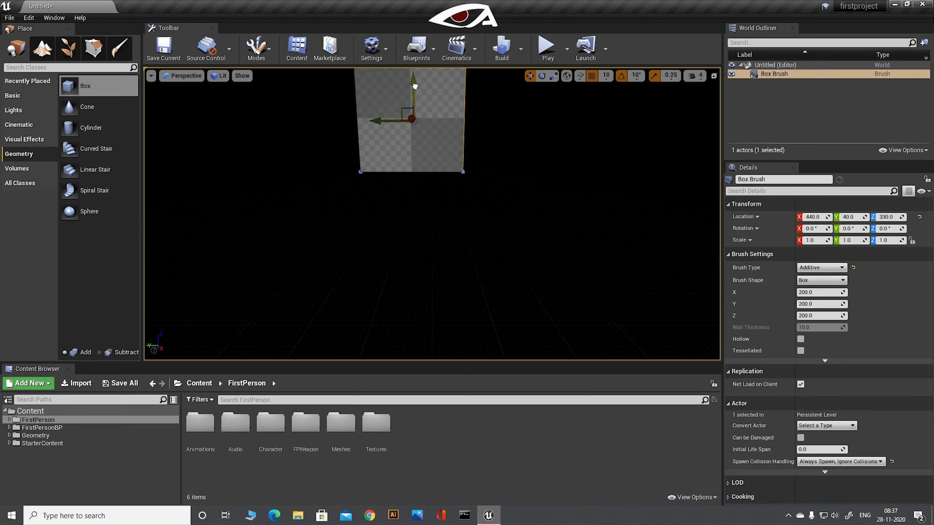
drag(414, 88, 411, 131)
scroll(353, 198, down, 2)
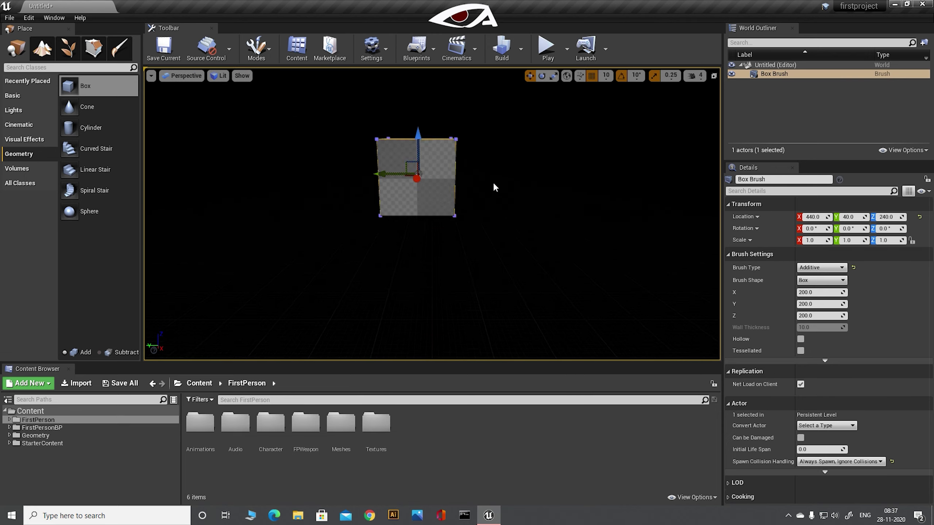
right_drag(493, 181, 453, 234)
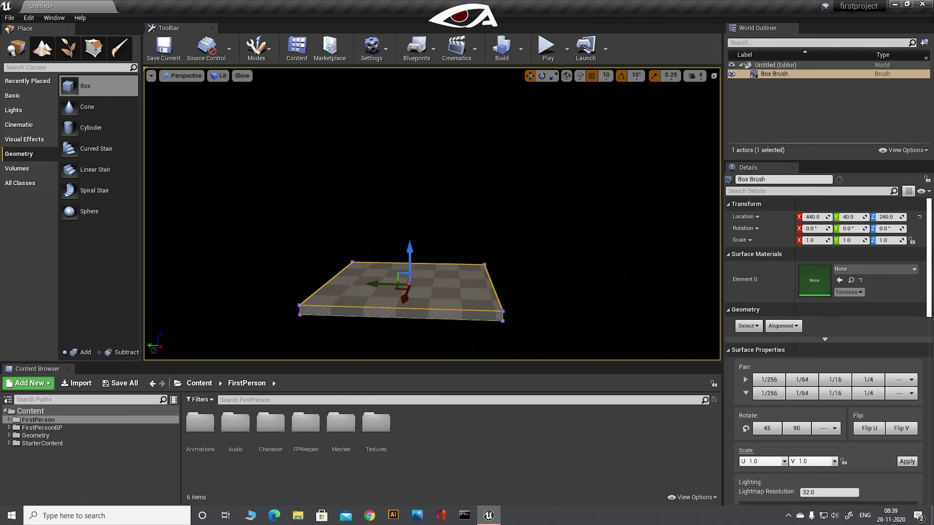
right_drag(438, 226, 435, 197)
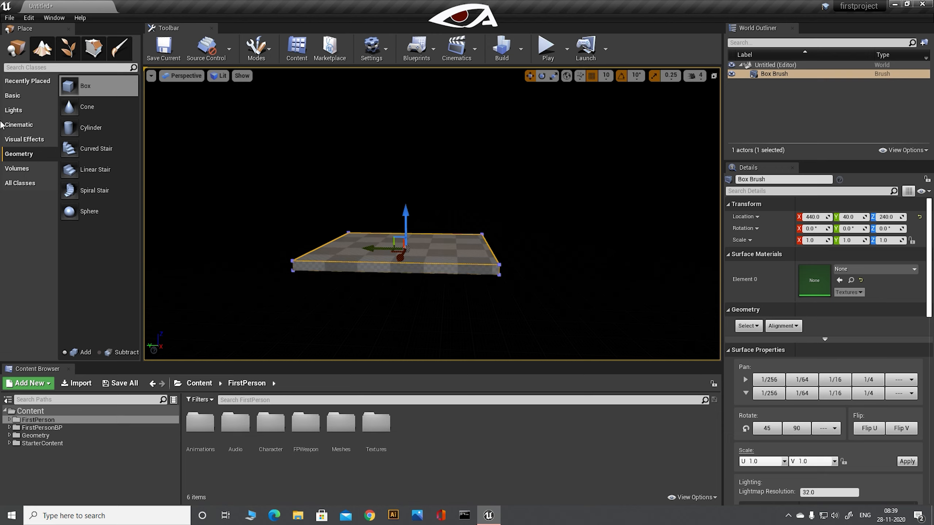
Place a Directional Light above the floor from the Lights category
click(14, 109)
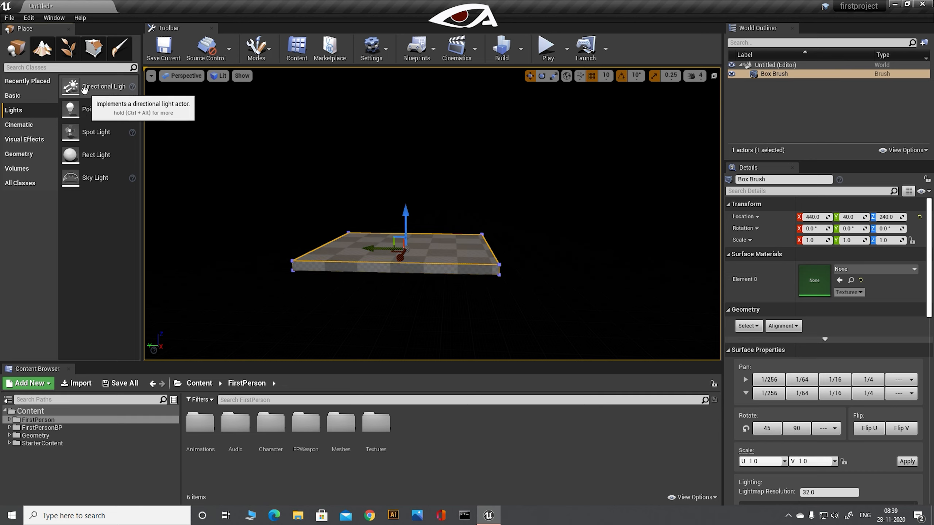
mouse_move(89, 86)
mouse_down()
mouse_move(404, 120)
mouse_move(427, 94)
mouse_up()
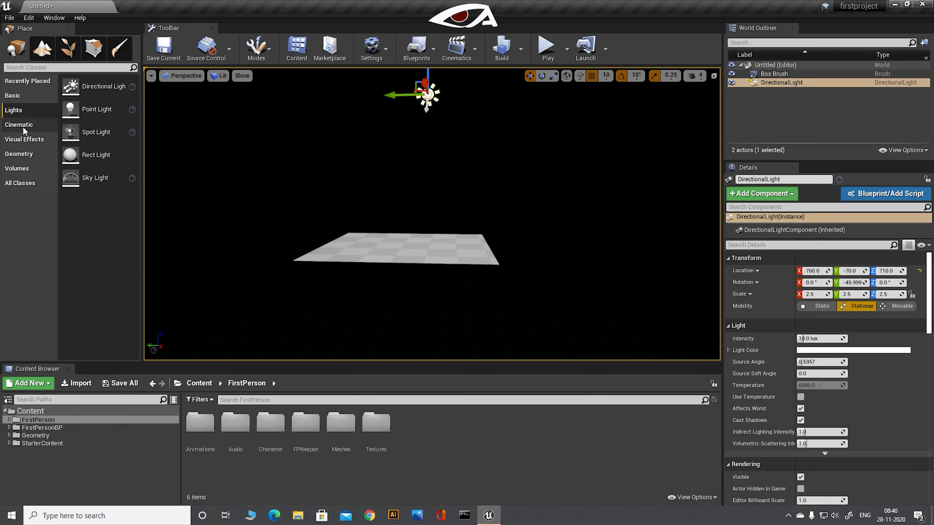
click(22, 138)
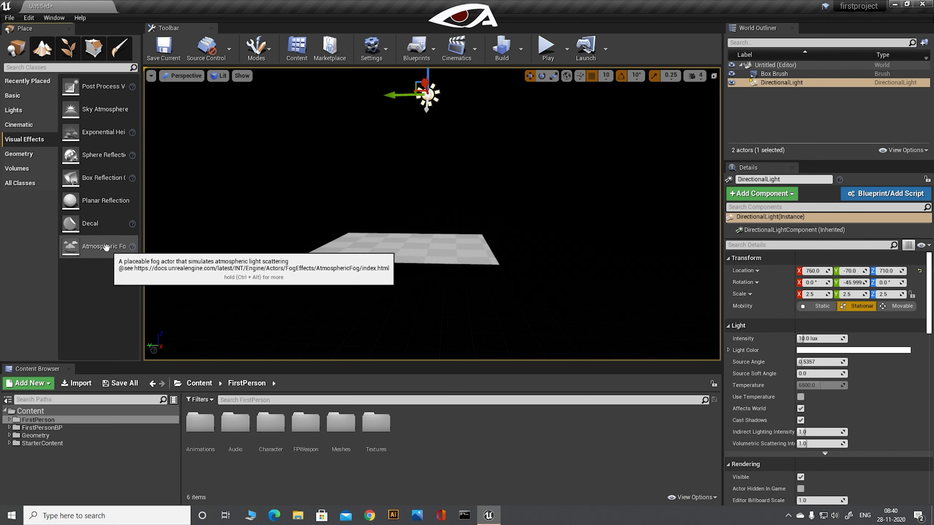
Add an Atmospheric Fog actor from Visual Effects into the level for sky and horizon
drag(86, 249, 414, 138)
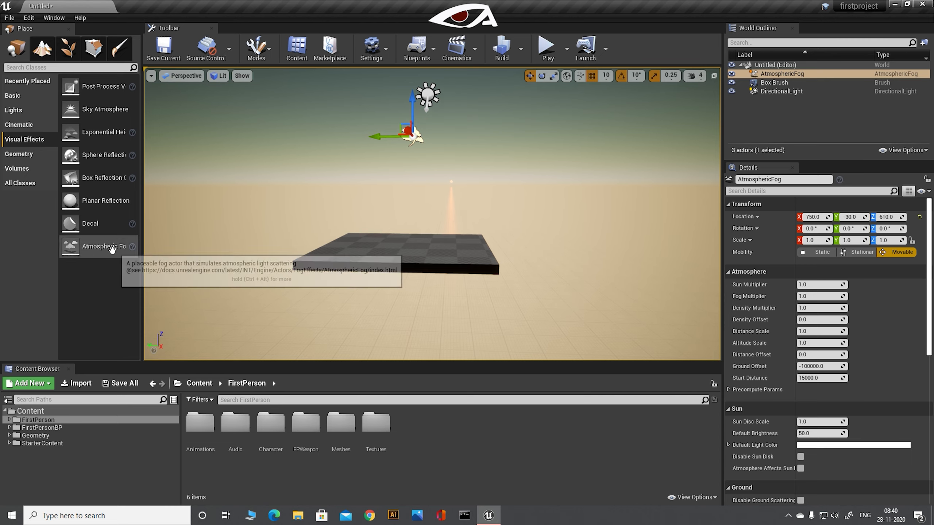
scroll(449, 245, down, 1)
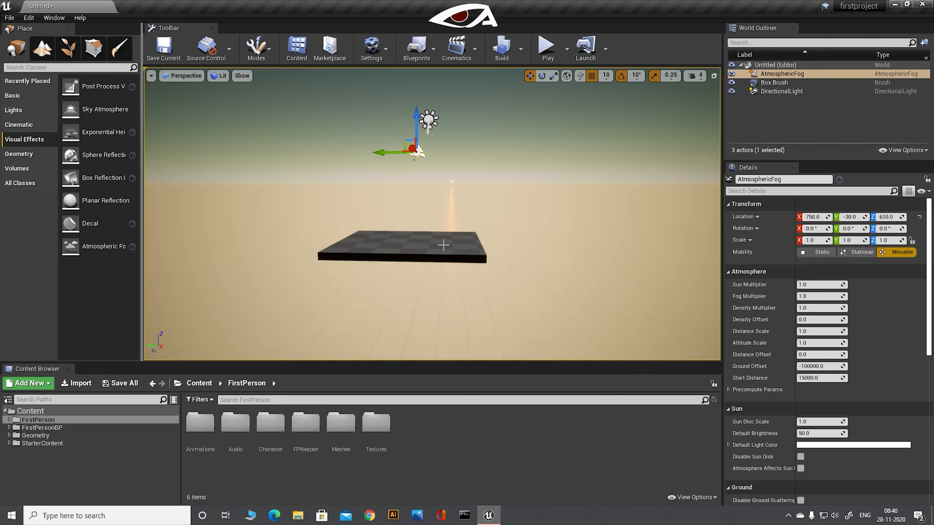
scroll(443, 245, up, 3)
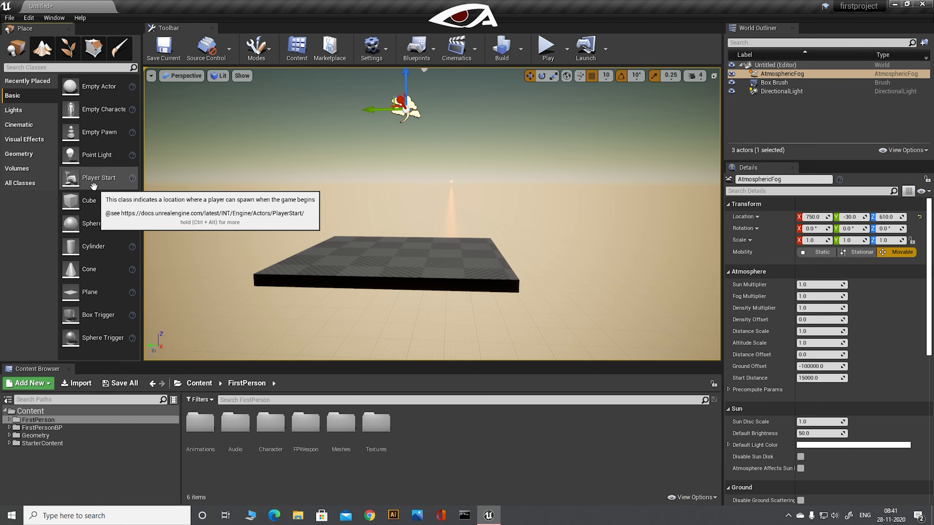
Place a Player Start from the Basic category on the floor slab around 510, 60, 352
mouse_move(94, 180)
mouse_down()
mouse_move(389, 291)
mouse_move(390, 256)
mouse_up()
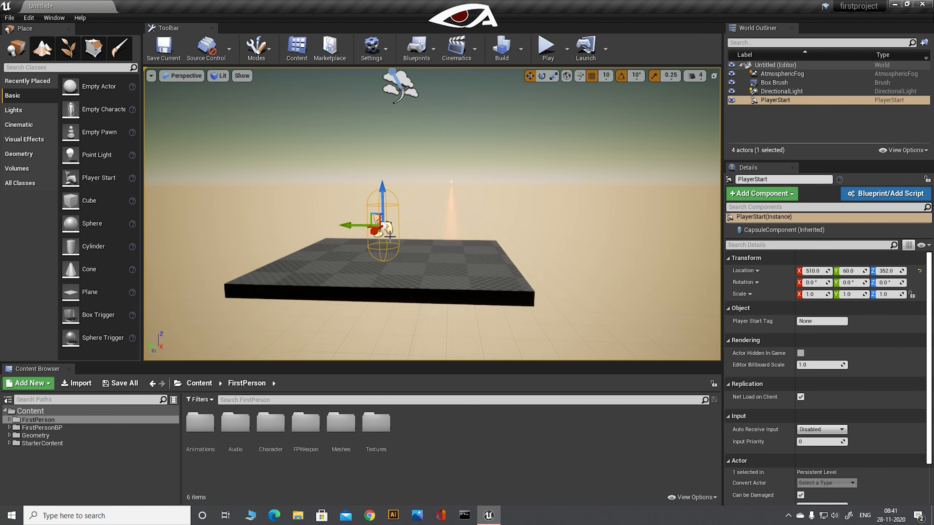
scroll(424, 236, up, 3)
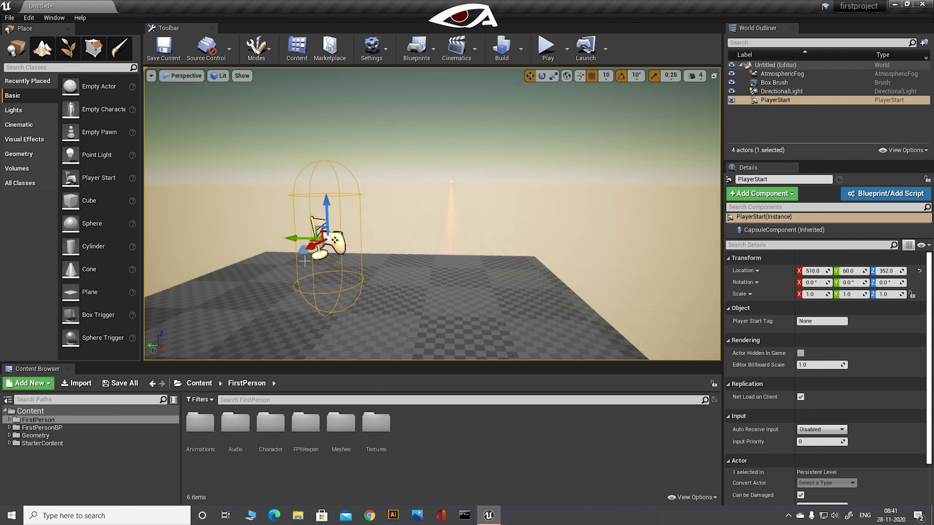
scroll(335, 241, up, 2)
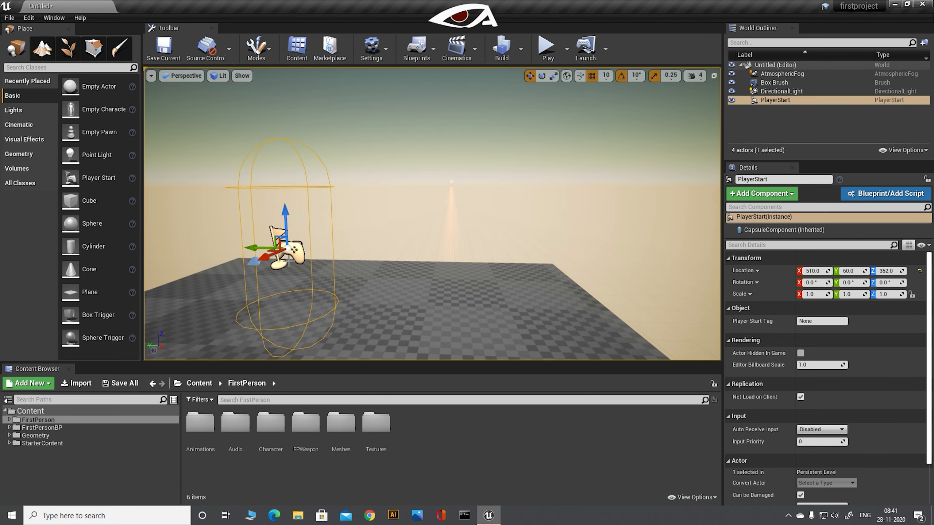
scroll(256, 278, up, 2)
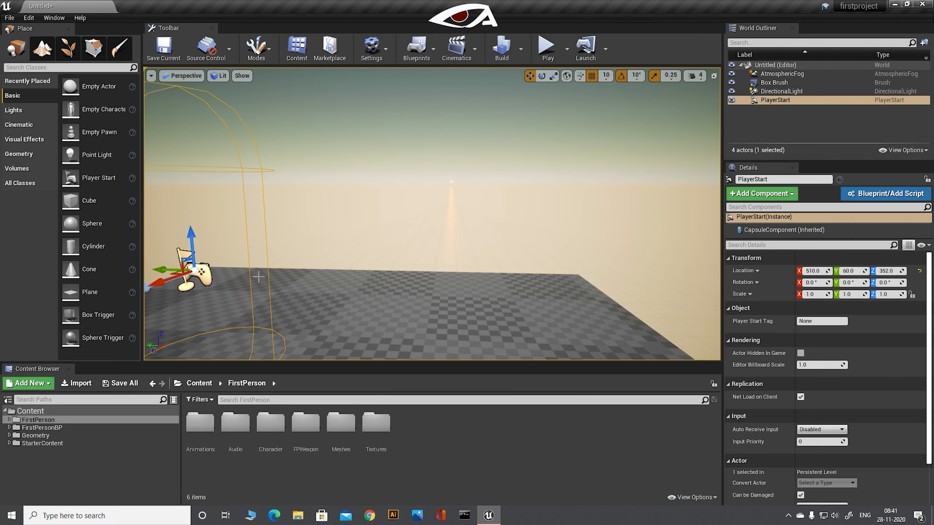
right_drag(438, 241, 300, 281)
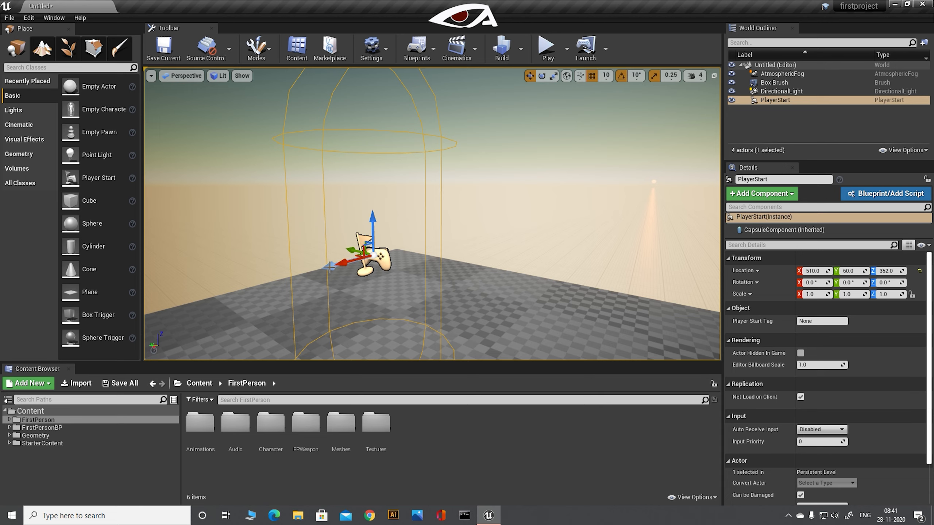
Rotate the Player Start to face the opposite way, about -180, 0, -180, and return to move mode
key(space)
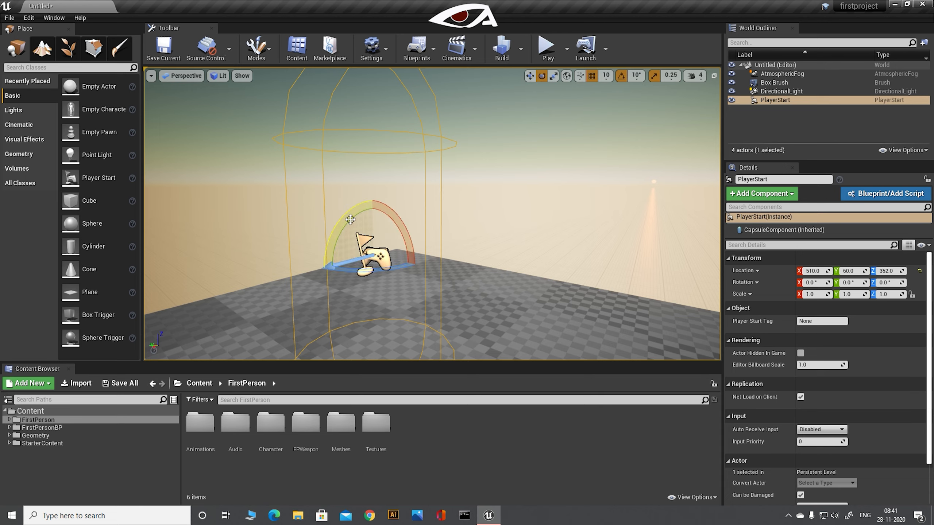
drag(349, 220, 379, 202)
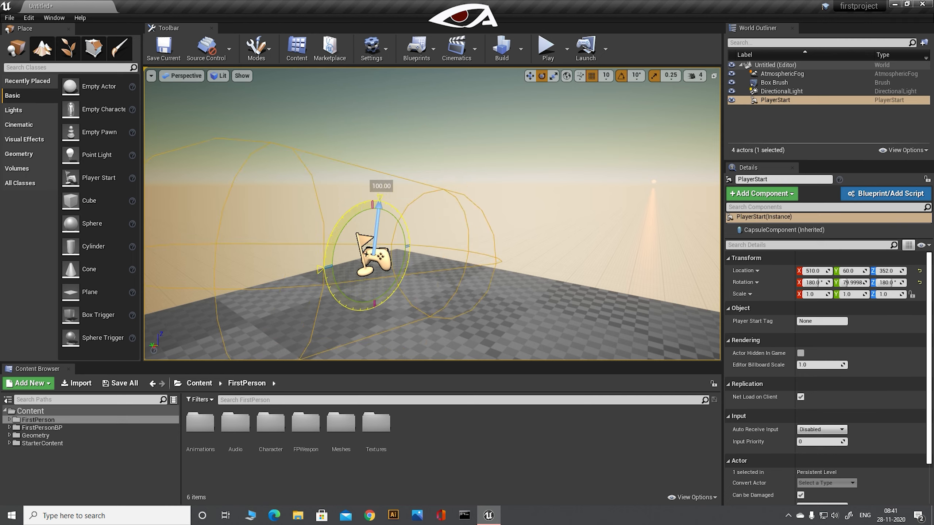
key(ctrl+z)
click(756, 281)
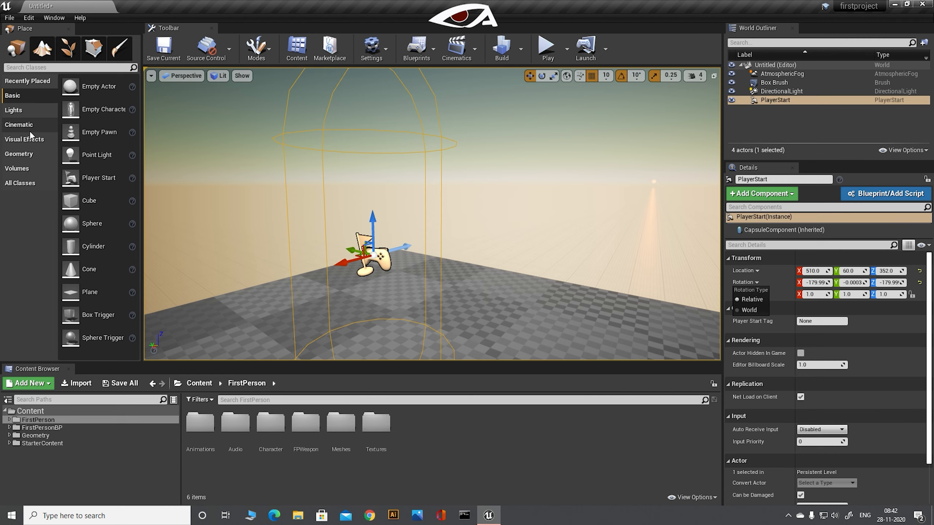
scroll(350, 213, down, 2)
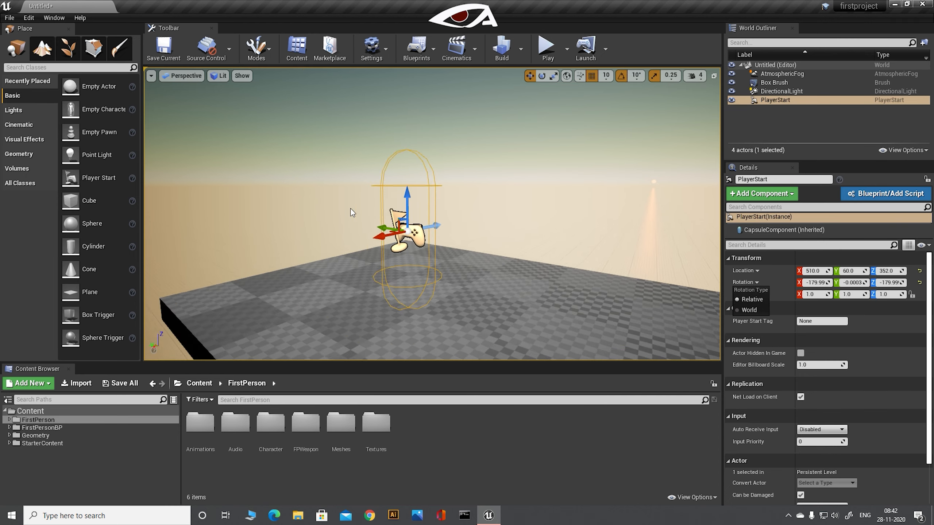
drag(350, 213, 435, 218)
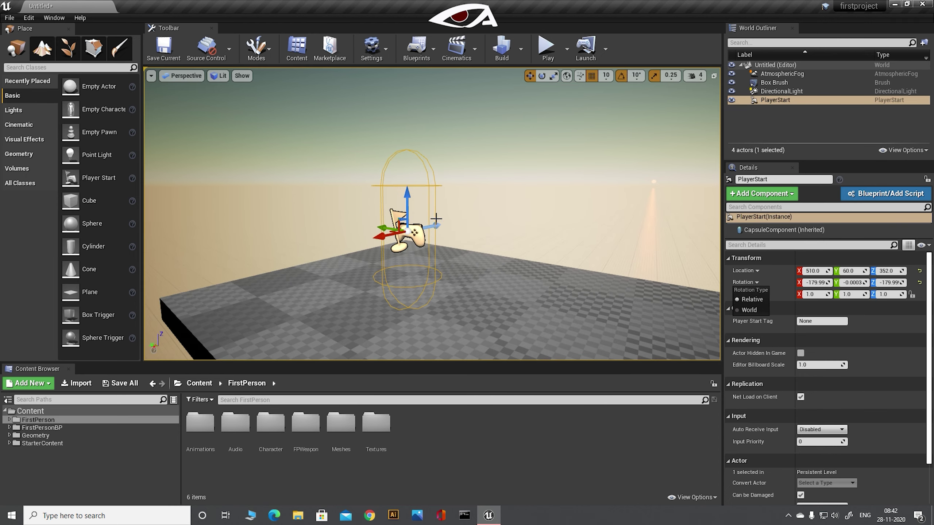
Build the level's lighting and navigation from the toolbar
click(502, 49)
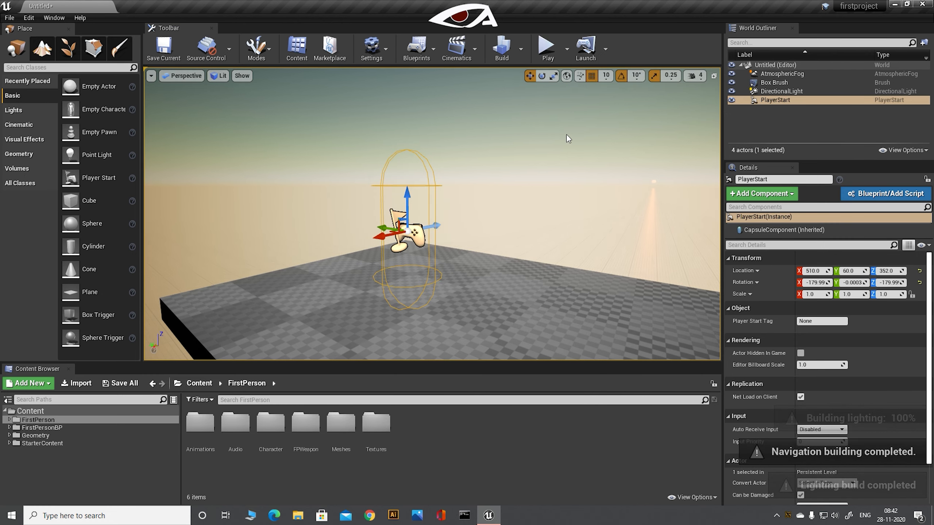
Play the level in editor and fire several first-person projectiles across the floor and sky
click(545, 48)
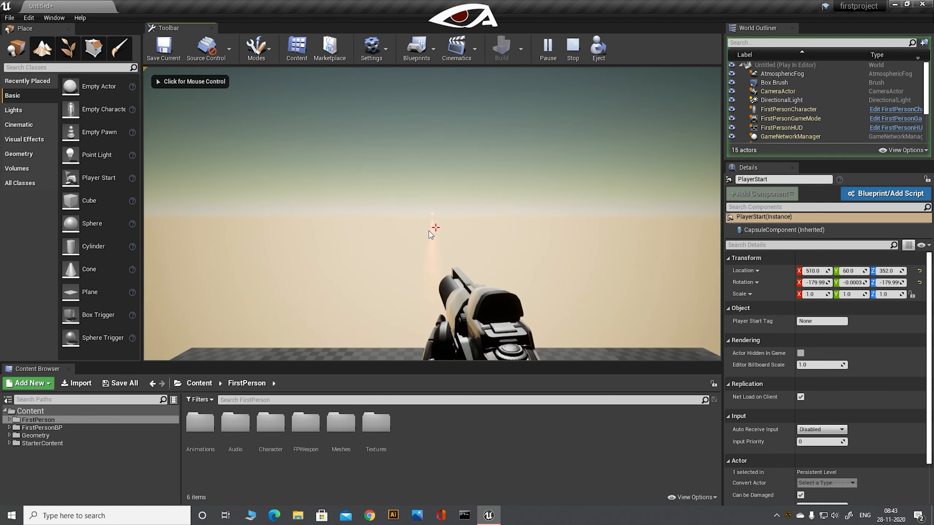
click(388, 225)
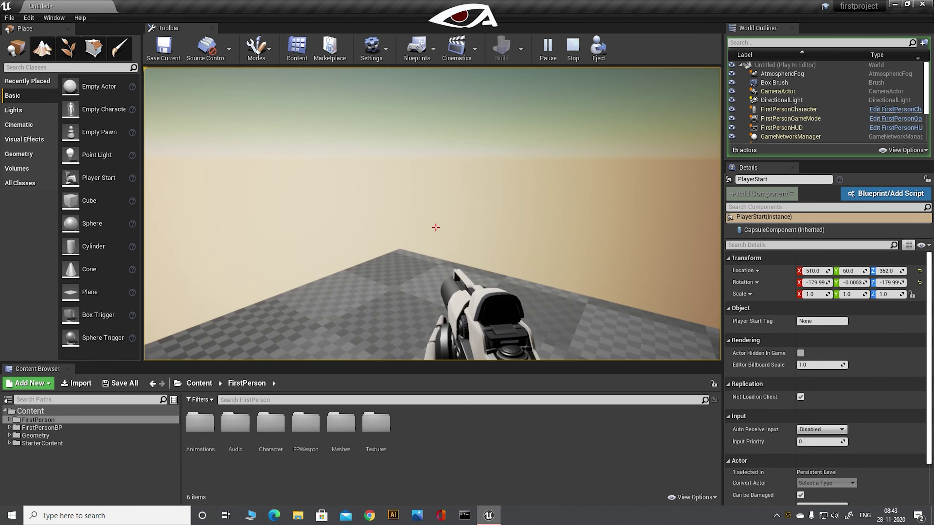
click(436, 228)
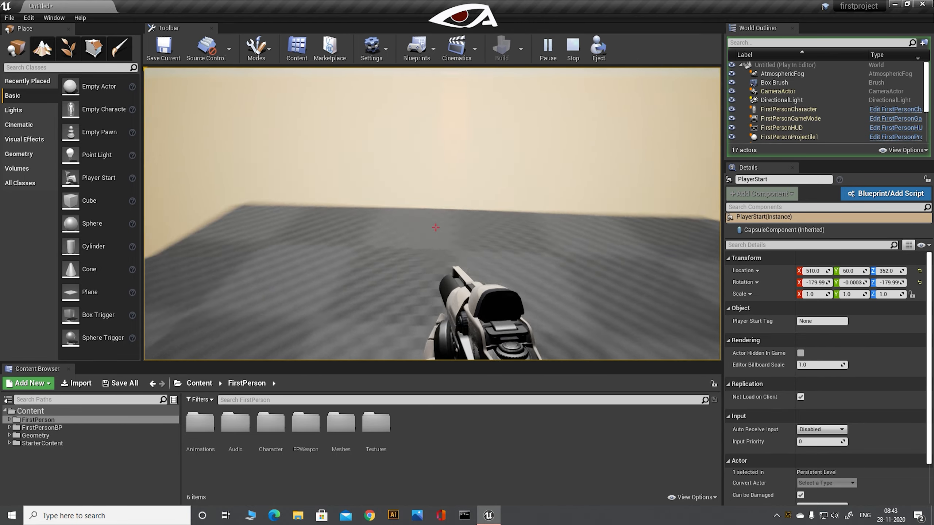
click(436, 228)
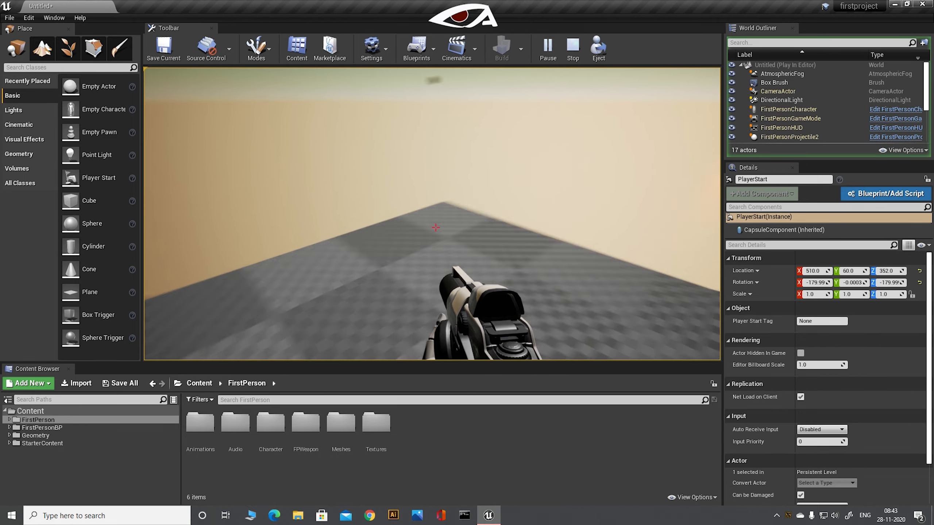
click(436, 228)
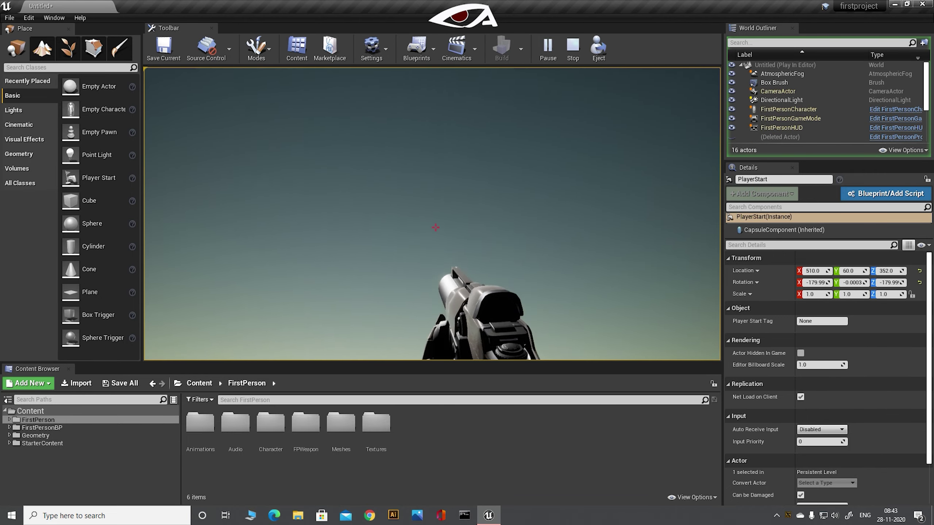
click(435, 227)
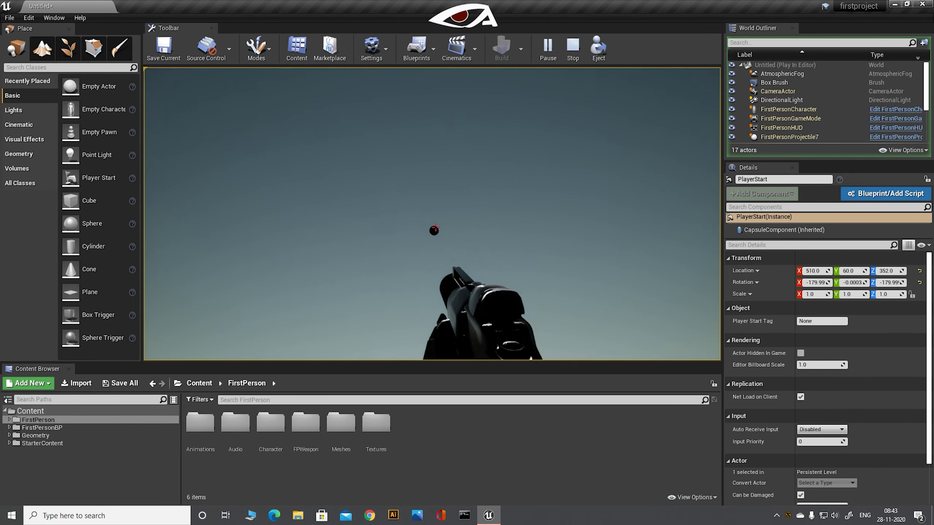